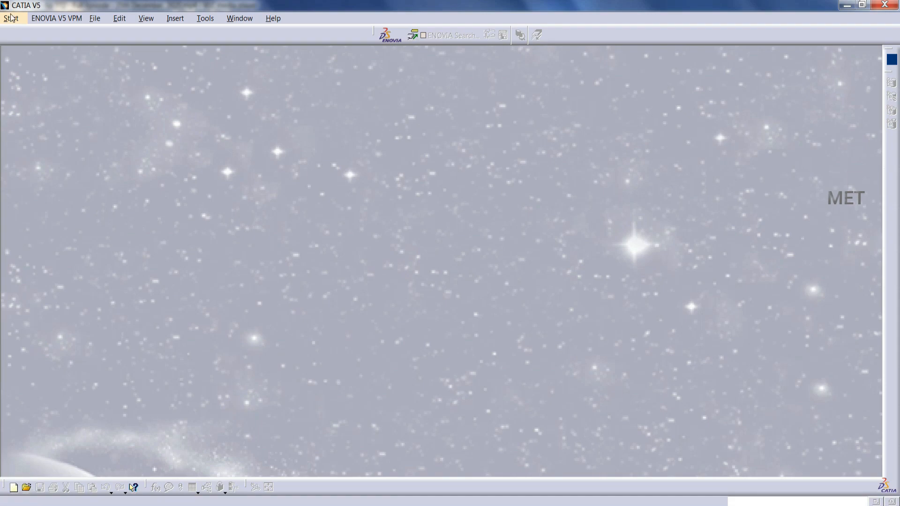
Create a new Part Design part named machine component 4
mouse_move(68, 45)
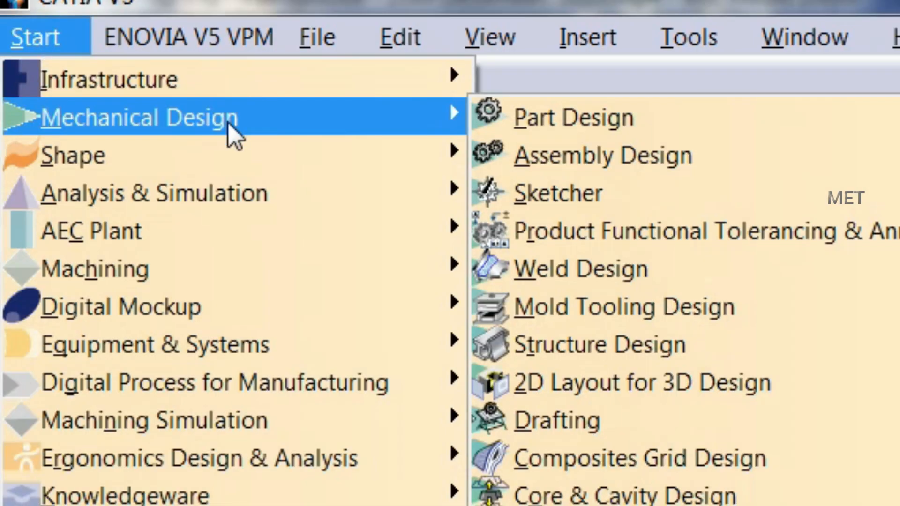
left_click(558, 109)
type("m")
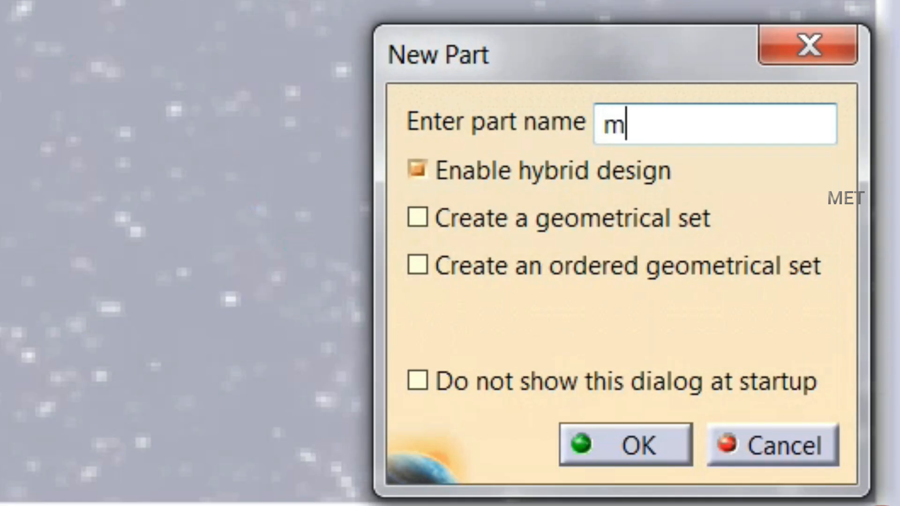
type("achine compon")
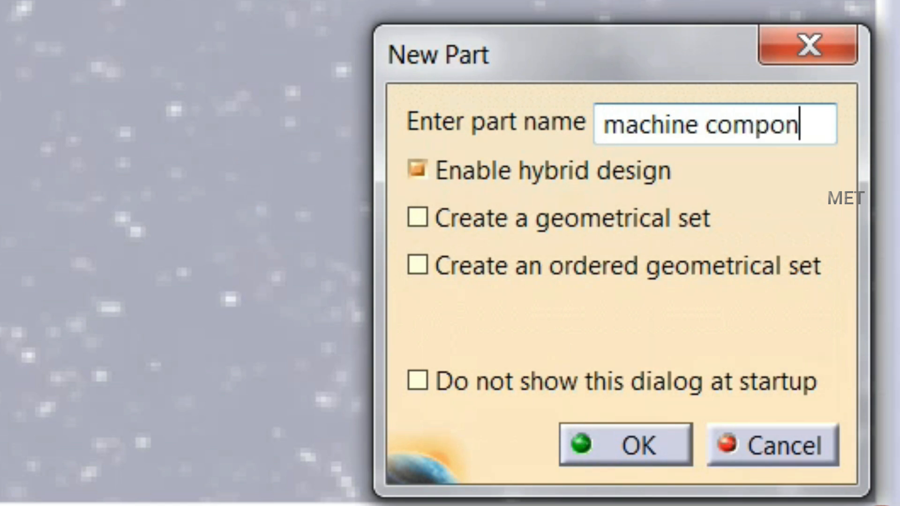
type("ent 4")
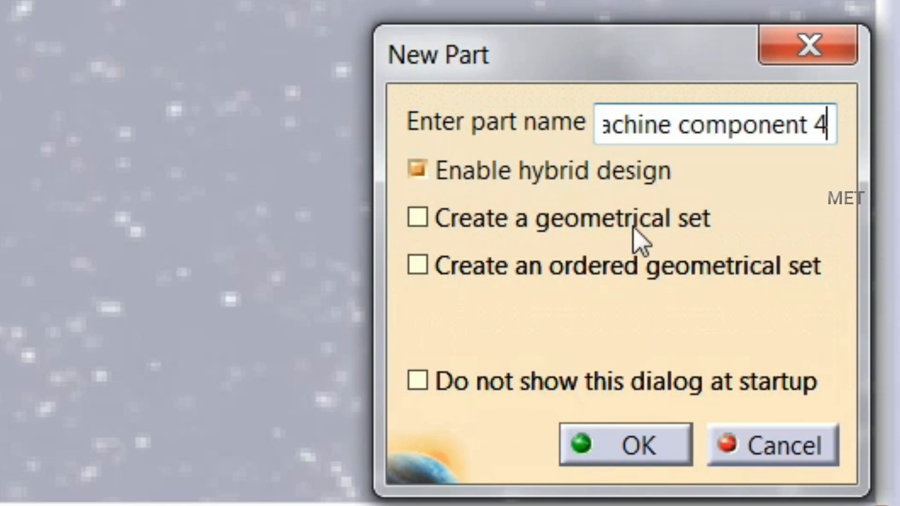
left_click(629, 445)
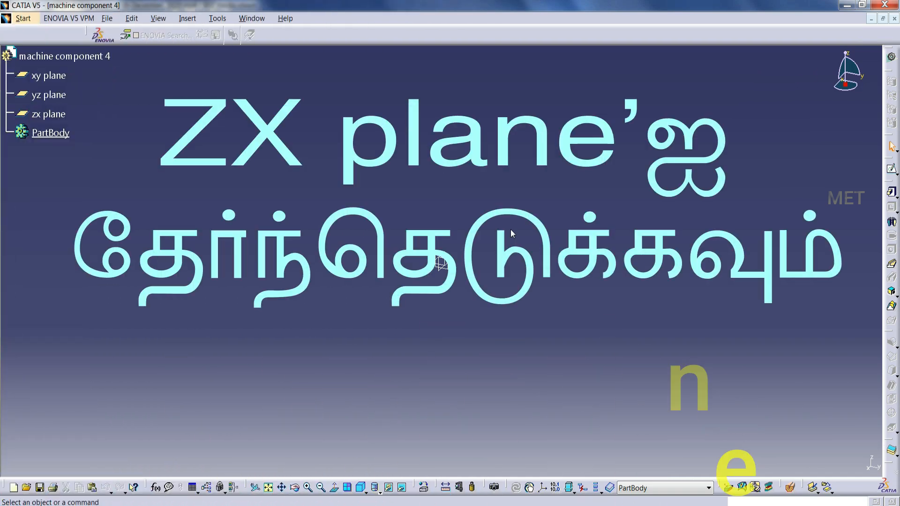
On the zx plane, sketch two concentric circles about 28 mm and 63 mm in diameter, centred on the vertical axis about 80 mm below the origin
left_click(62, 114)
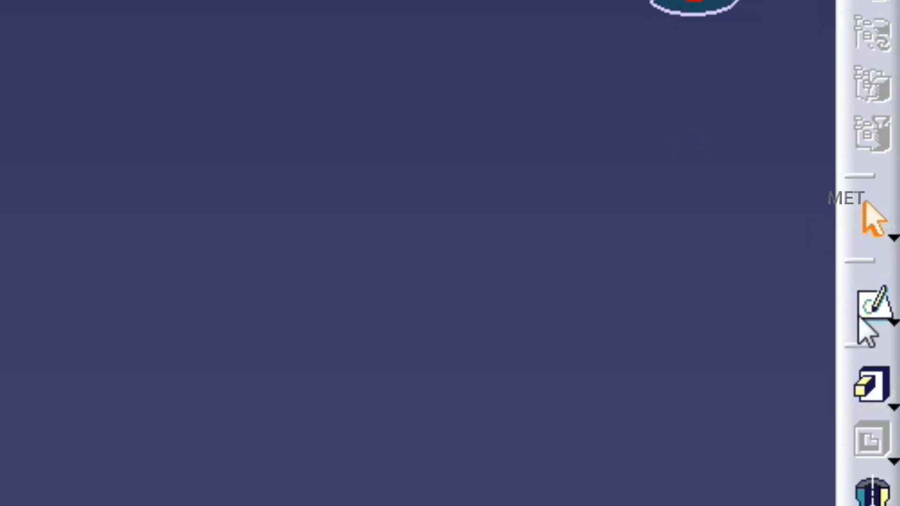
left_click(891, 167)
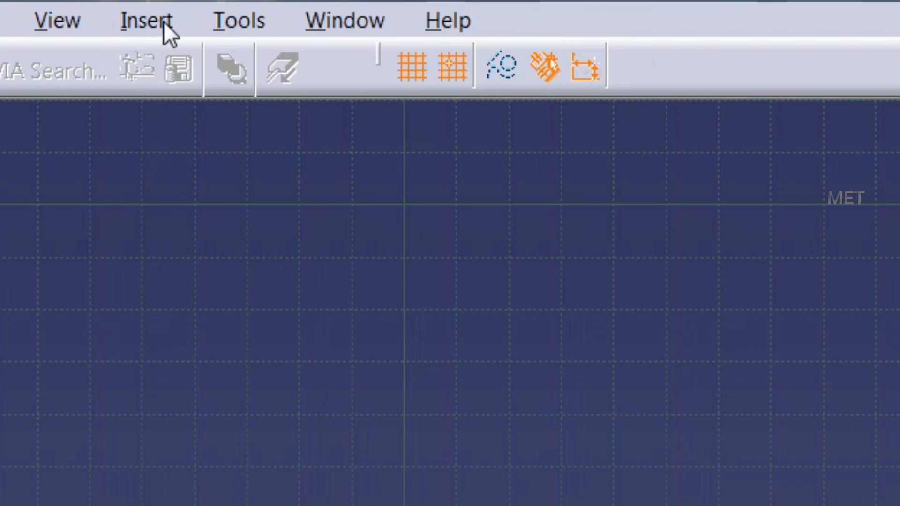
left_click(190, 19)
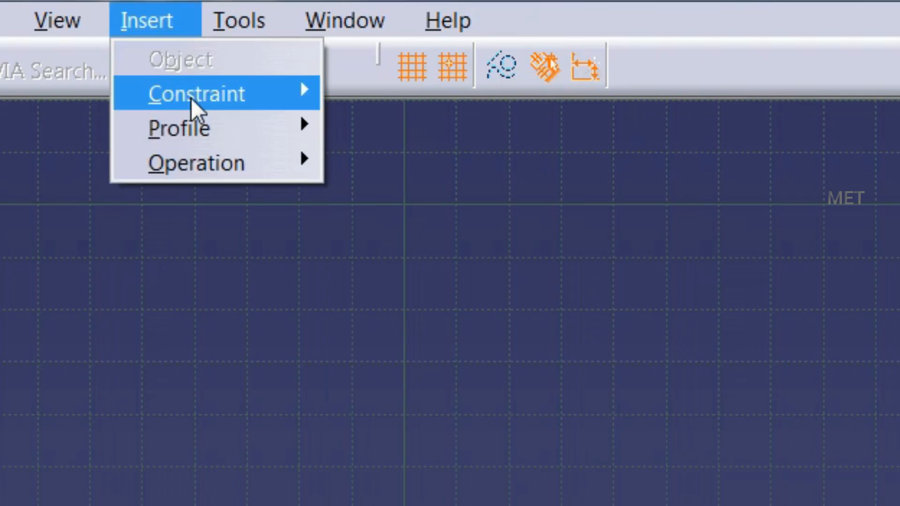
mouse_move(179, 128)
mouse_move(456, 197)
left_click(656, 197)
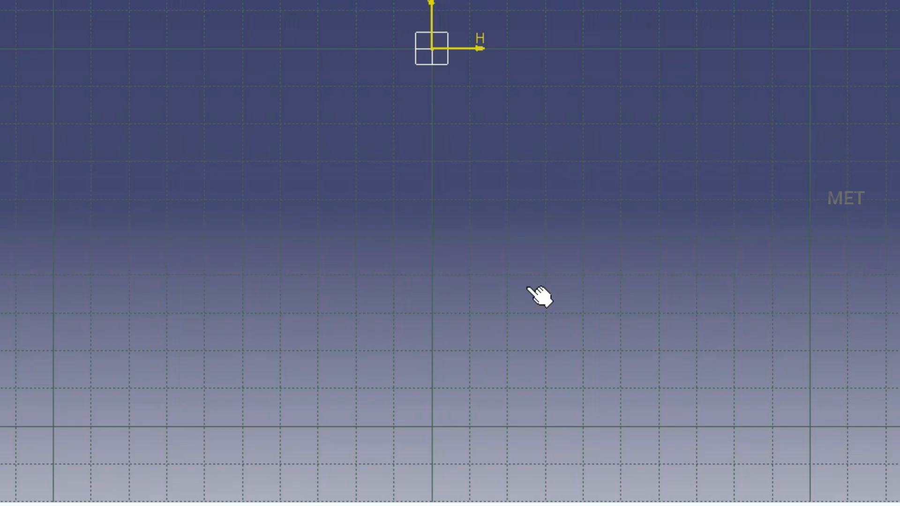
left_click(431, 350)
left_click(551, 350)
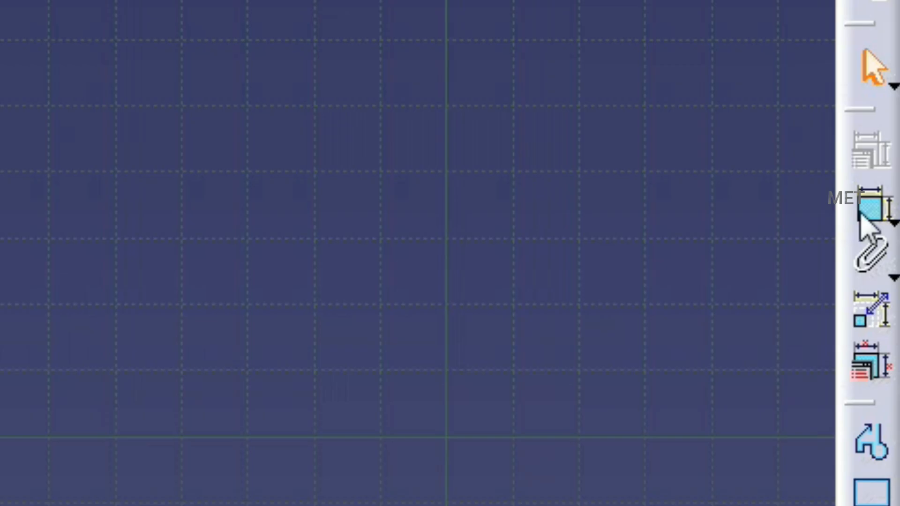
Dimension both circles' diameters and set their centre's distance below the horizontal axis to 60 mm
left_click(891, 198)
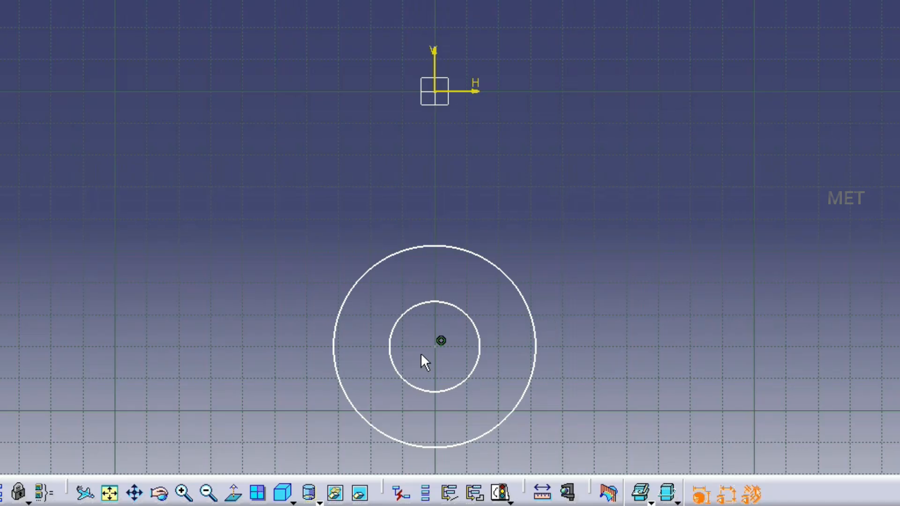
left_click(469, 91)
left_click(438, 302)
left_click(437, 246)
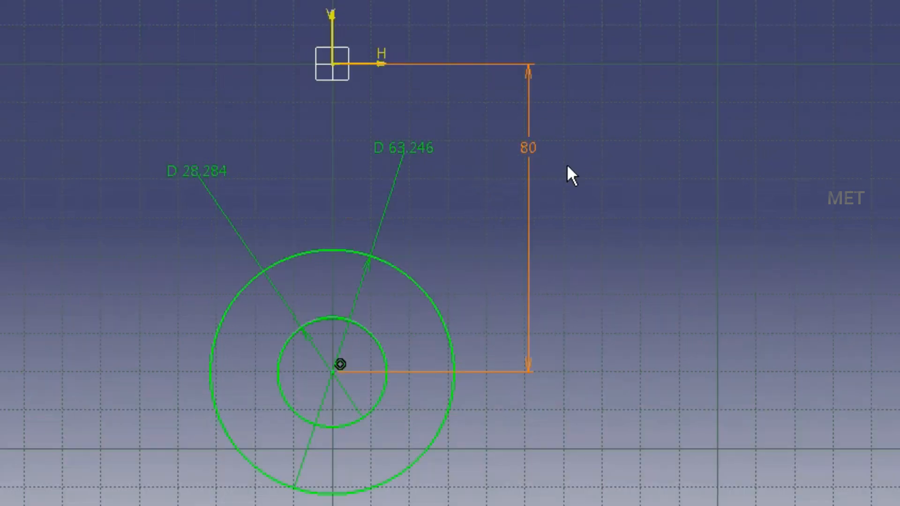
double_click(594, 162)
type("60")
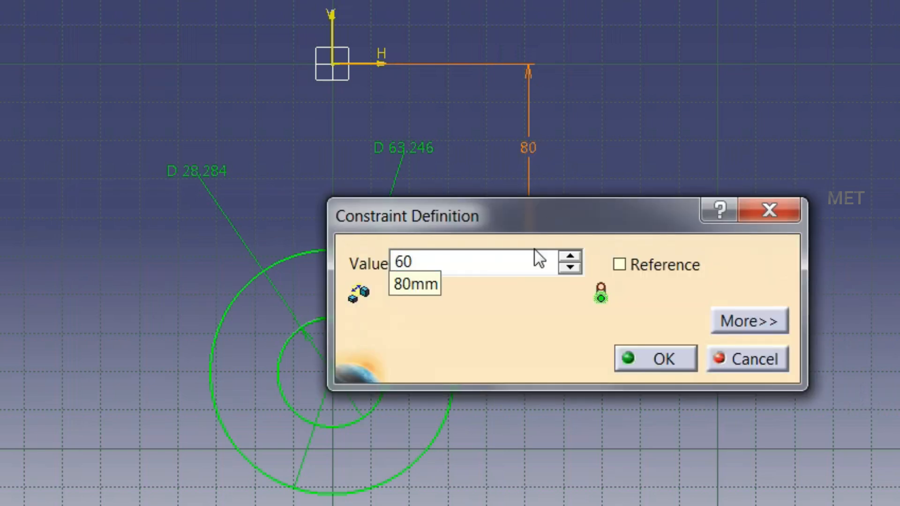
key("Return")
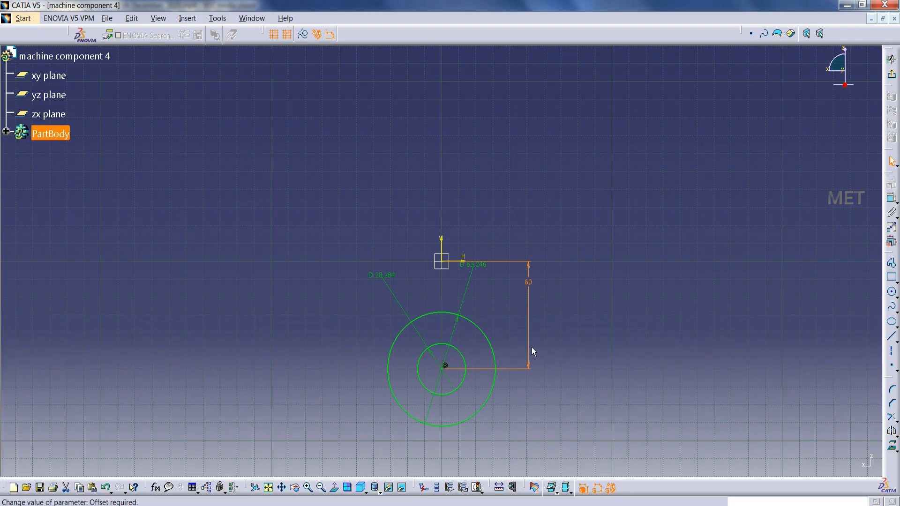
Set the inner circle's diameter to 44 mm and the outer circle's to 60 mm, and exit the sketch
double_click(210, 88)
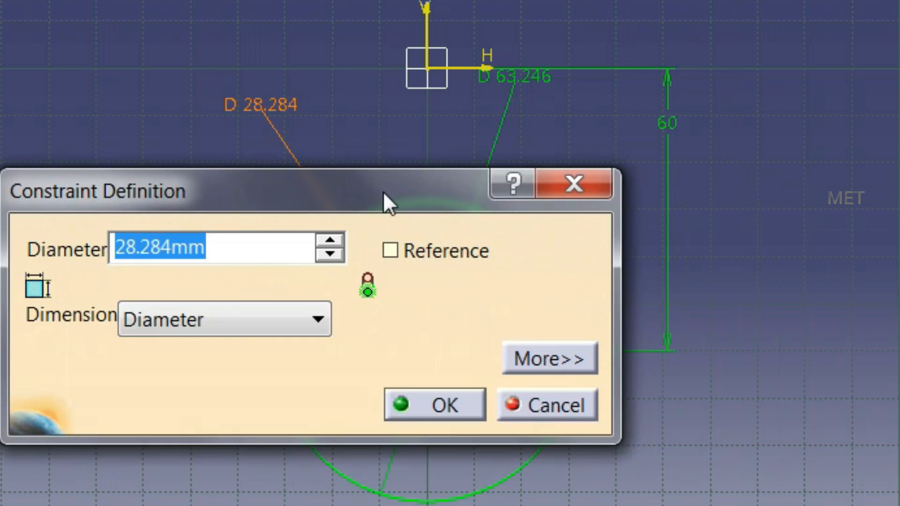
type("44")
left_click(440, 415)
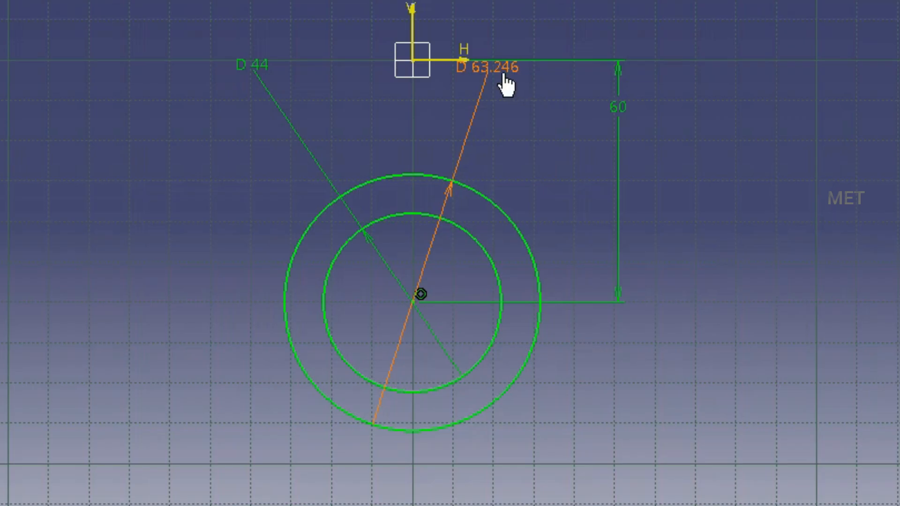
double_click(504, 78)
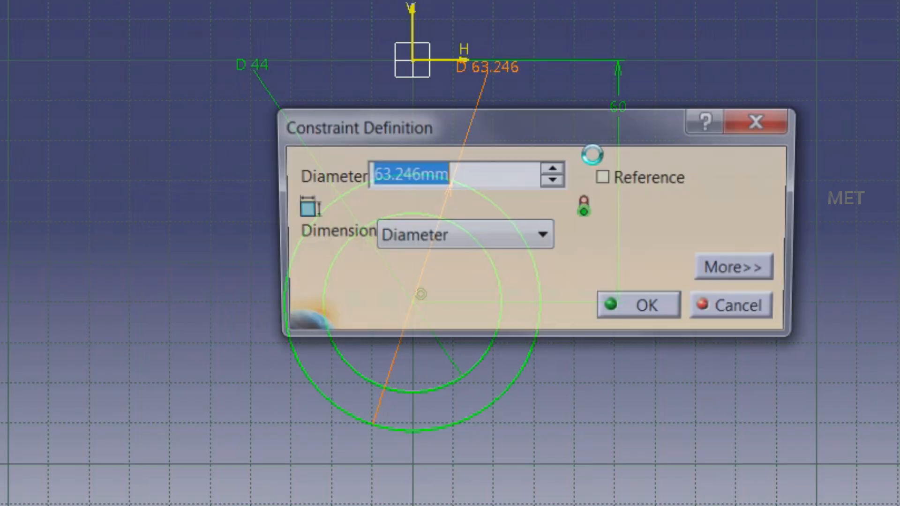
type("60")
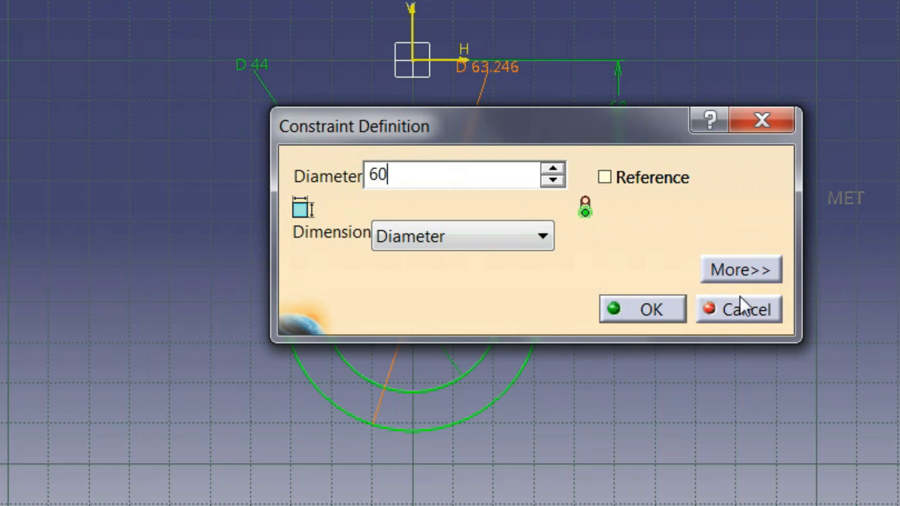
left_click(608, 312)
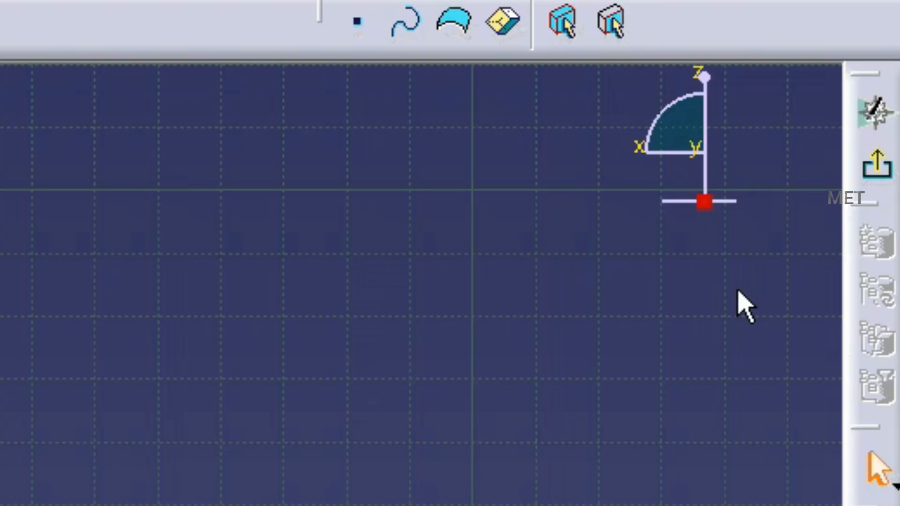
left_click(892, 77)
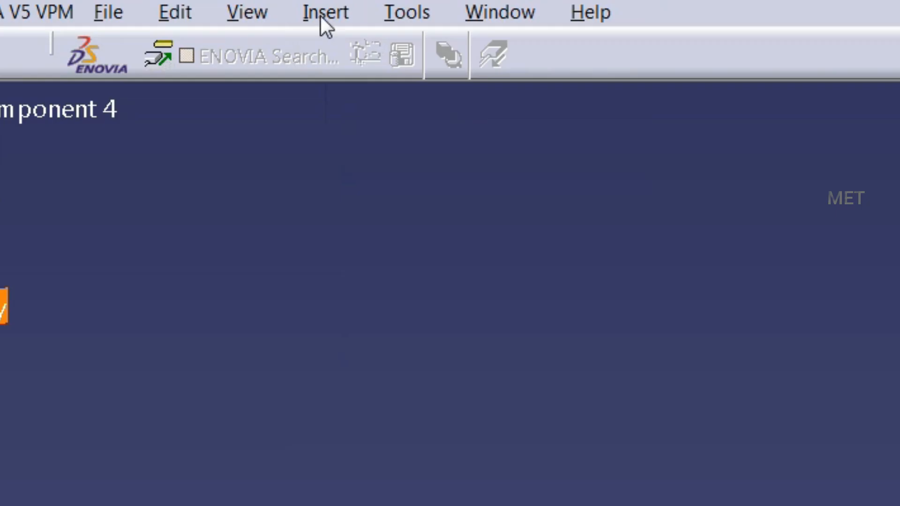
Pad the ring sketch with a 30 mm length and mirrored extent
left_click(187, 19)
mouse_move(452, 375)
left_click(675, 382)
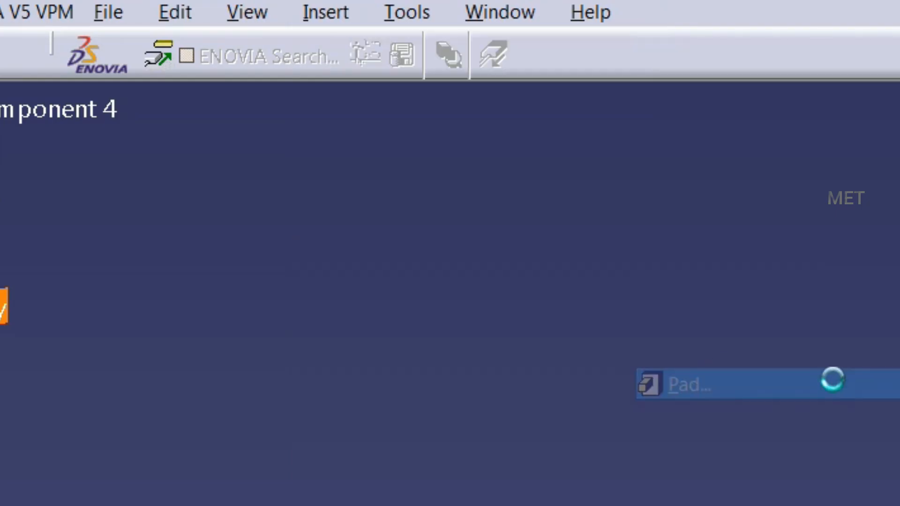
type("30")
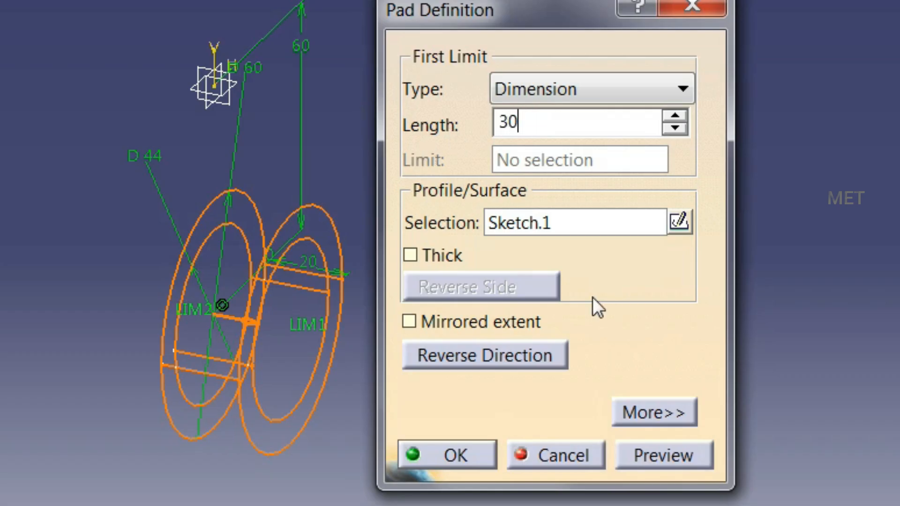
left_click(469, 322)
left_click(469, 453)
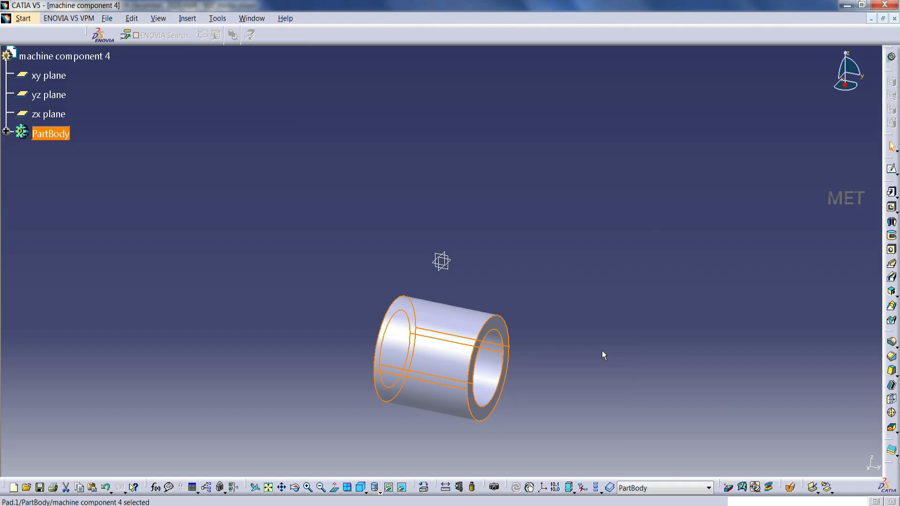
left_click(602, 352)
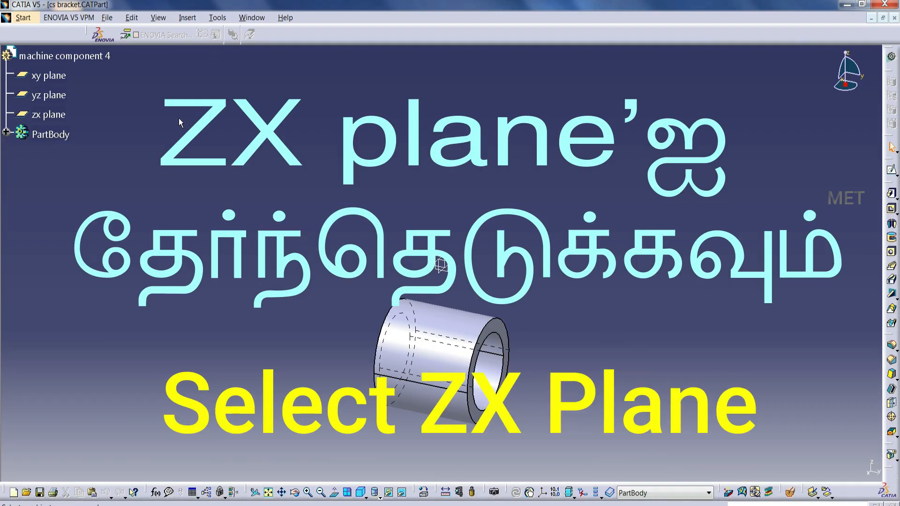
Start a new sketch on the zx plane and project the hollow cylinder's outer circular edge into it
left_click(49, 114)
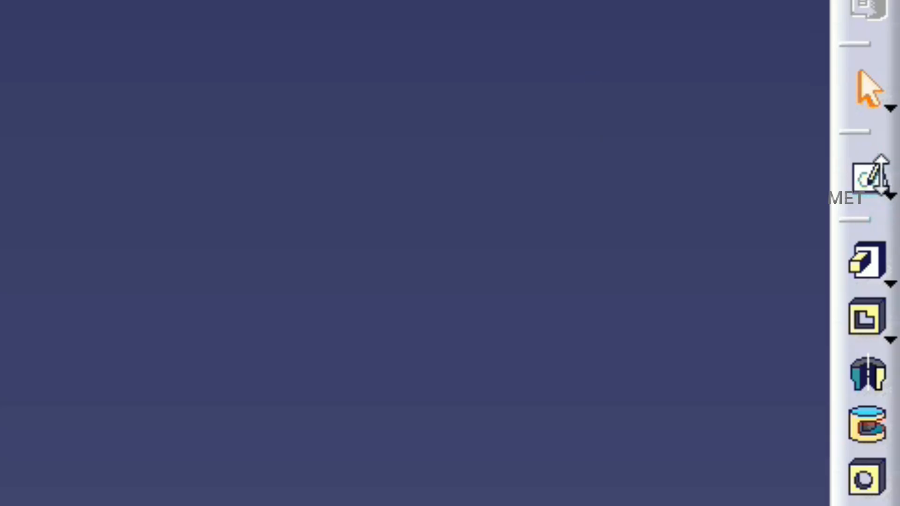
left_click(892, 170)
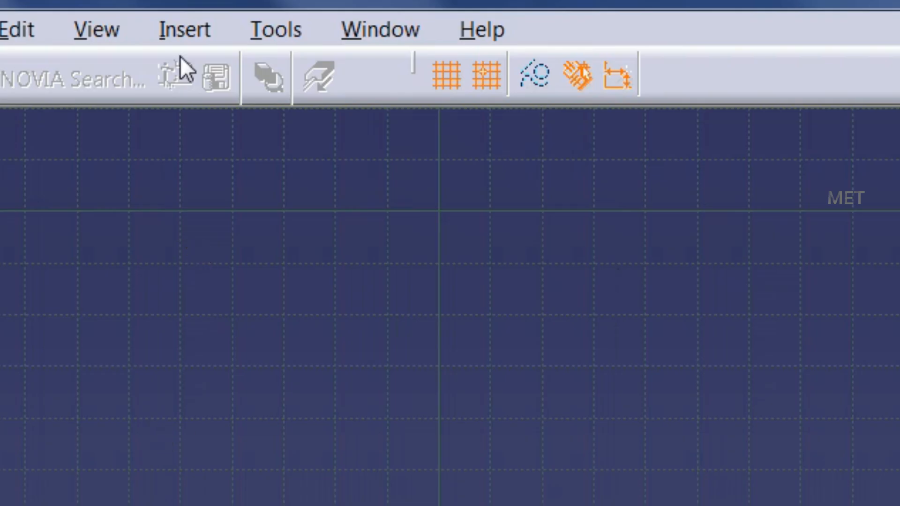
left_click(186, 18)
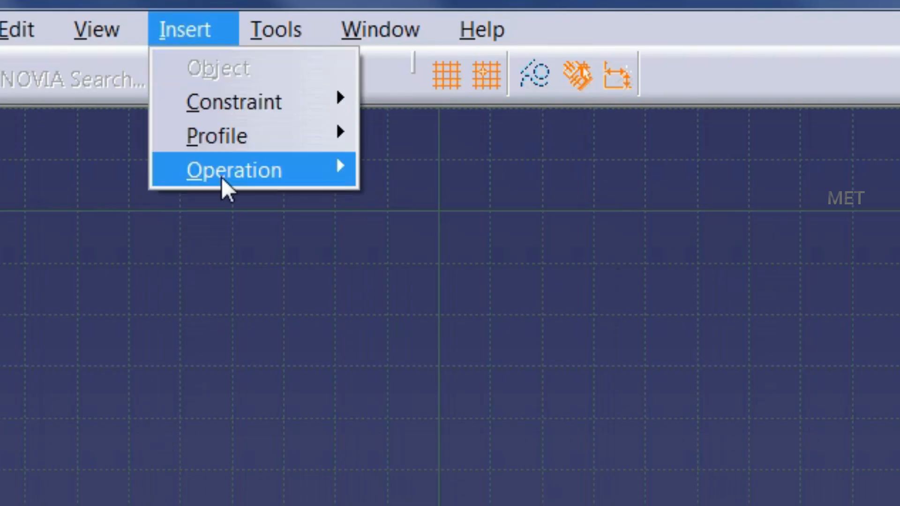
mouse_move(221, 177)
mouse_move(502, 305)
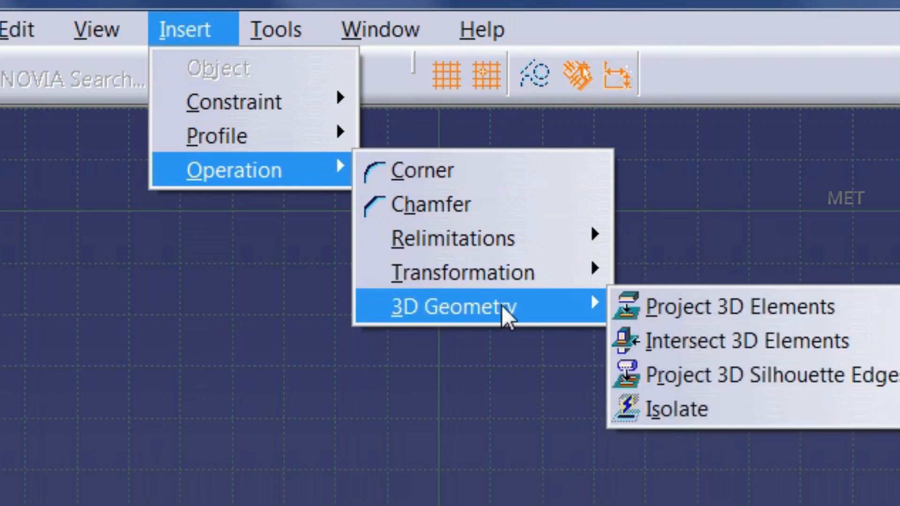
left_click(666, 305)
left_click(550, 232)
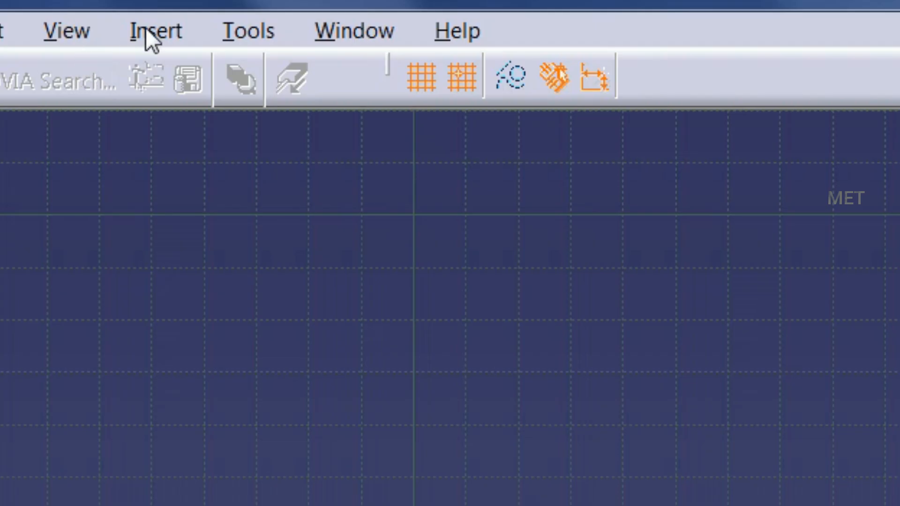
Draw an open profile: vertical line at H 20 mm from below the ring to V 80 mm, 20 mm horizontal line, vertical line down to ring centre
left_click(146, 29)
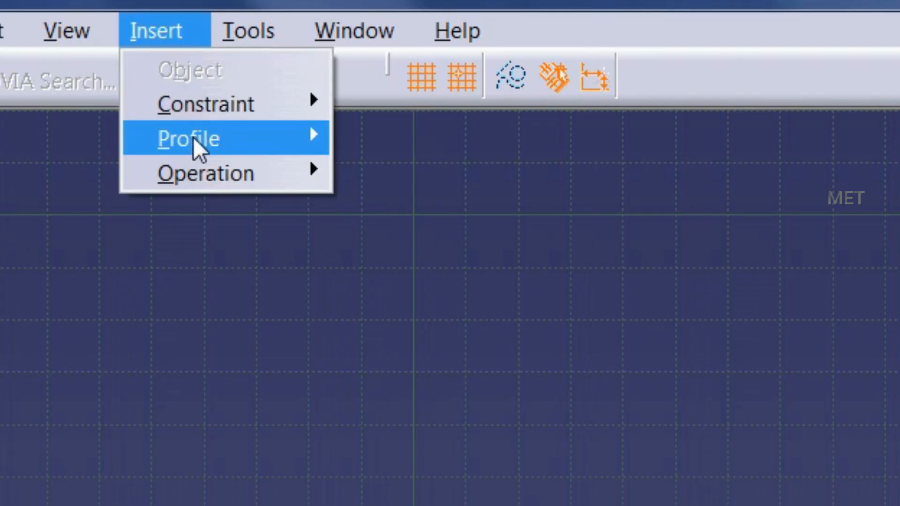
mouse_move(193, 141)
left_click(370, 141)
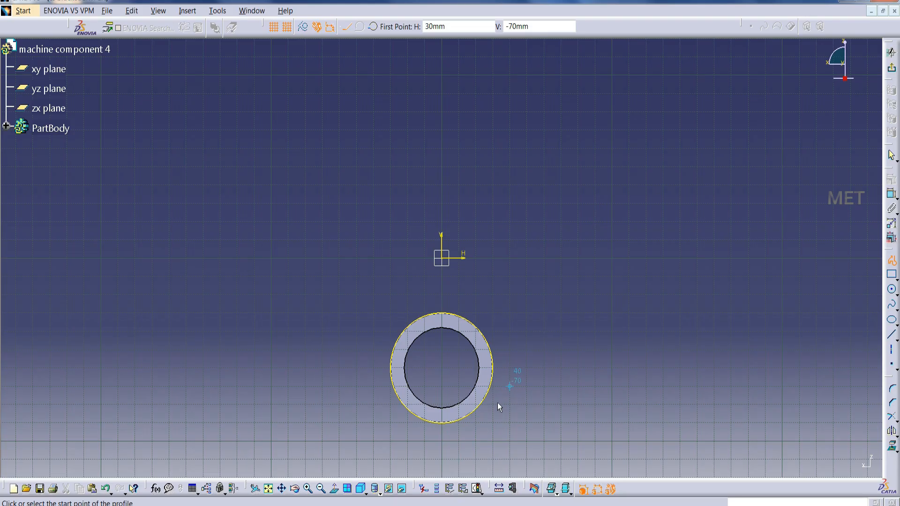
left_click(470, 442)
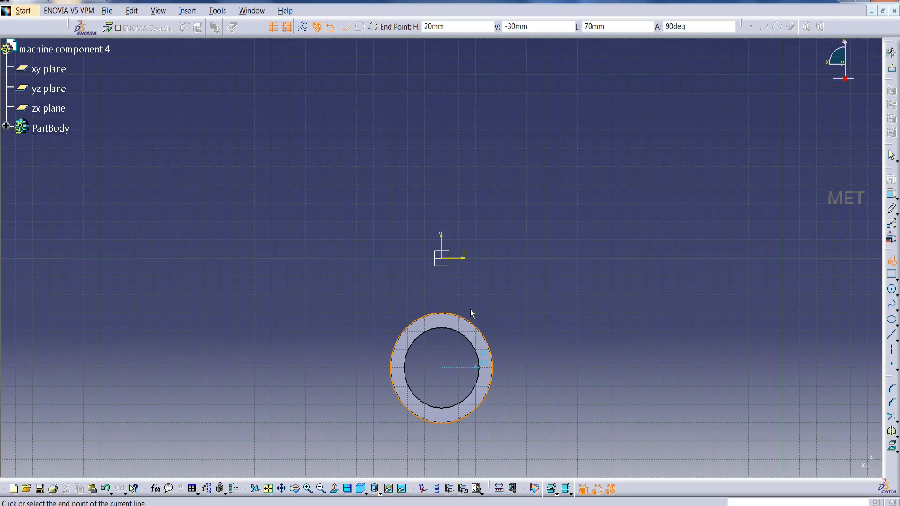
left_click(473, 118)
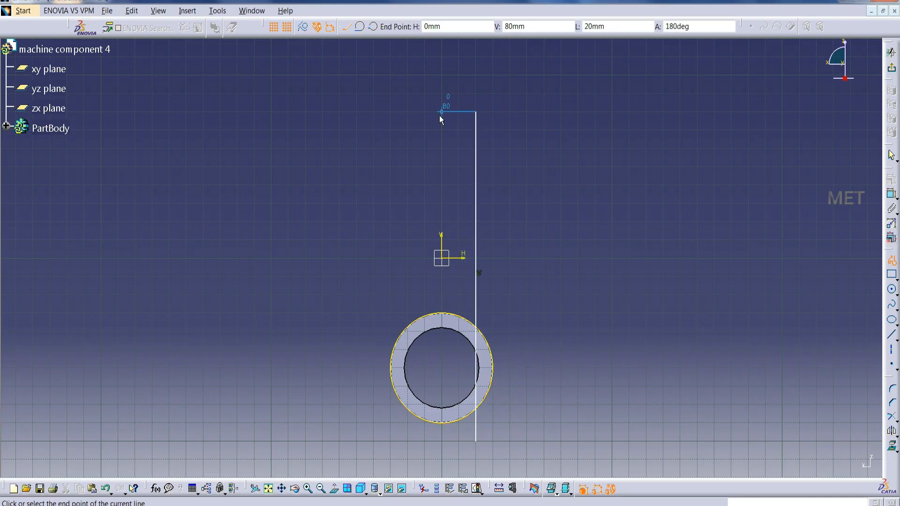
left_click(441, 115)
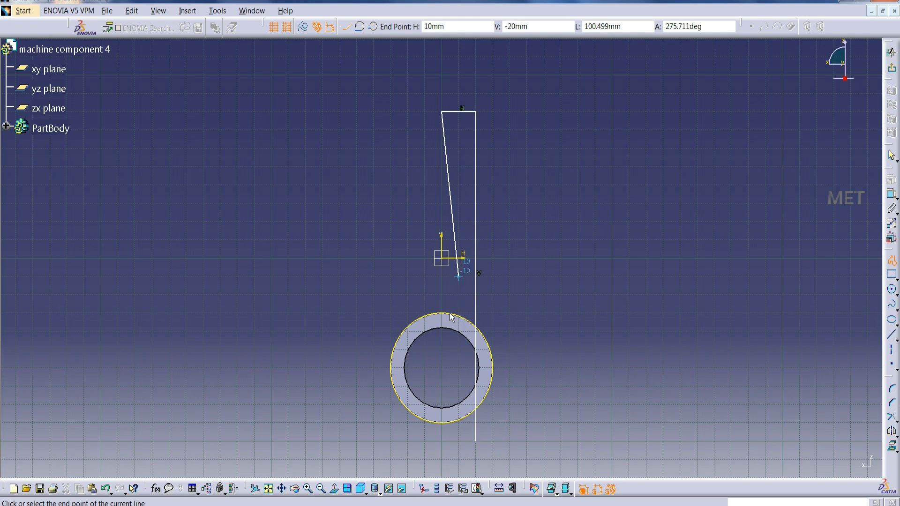
left_click(443, 370)
key("Escape")
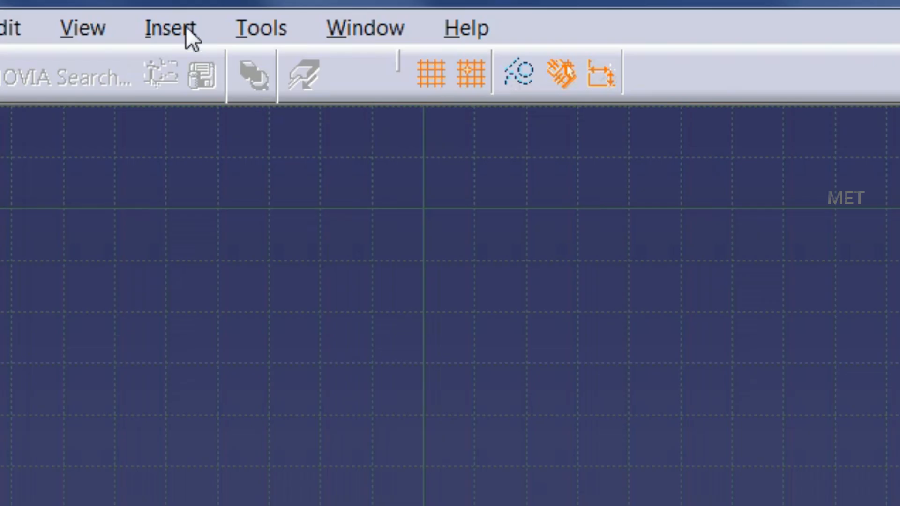
Quick Trim the two vertical lines where they run inside the ring and the projected circle outside the profile, closing the contour
left_click(186, 27)
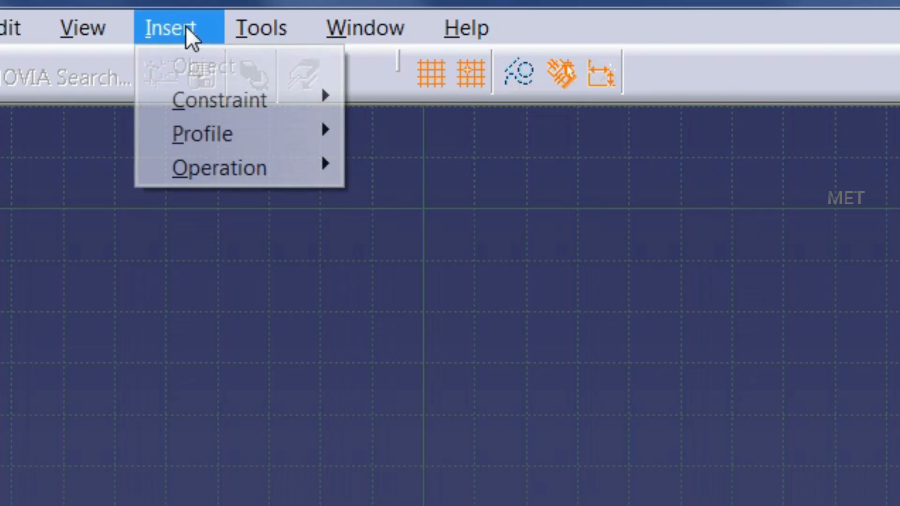
mouse_move(194, 166)
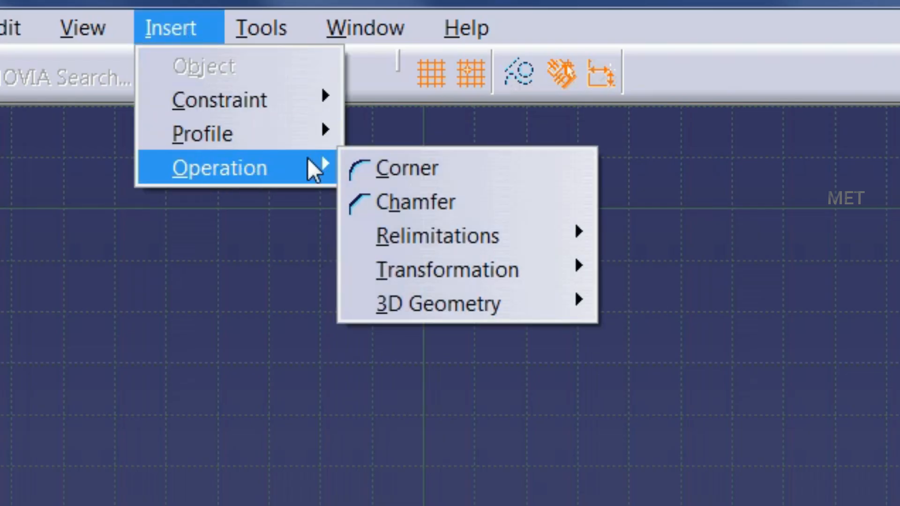
mouse_move(468, 232)
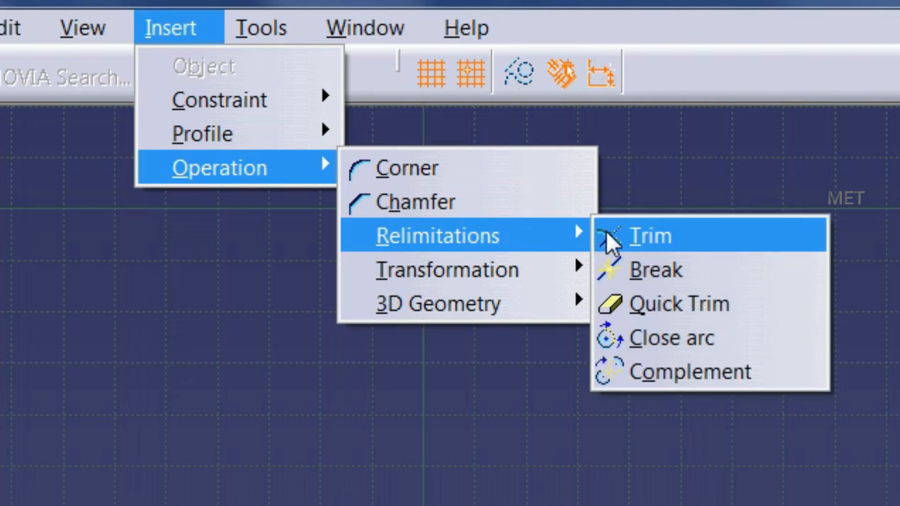
left_click(656, 306)
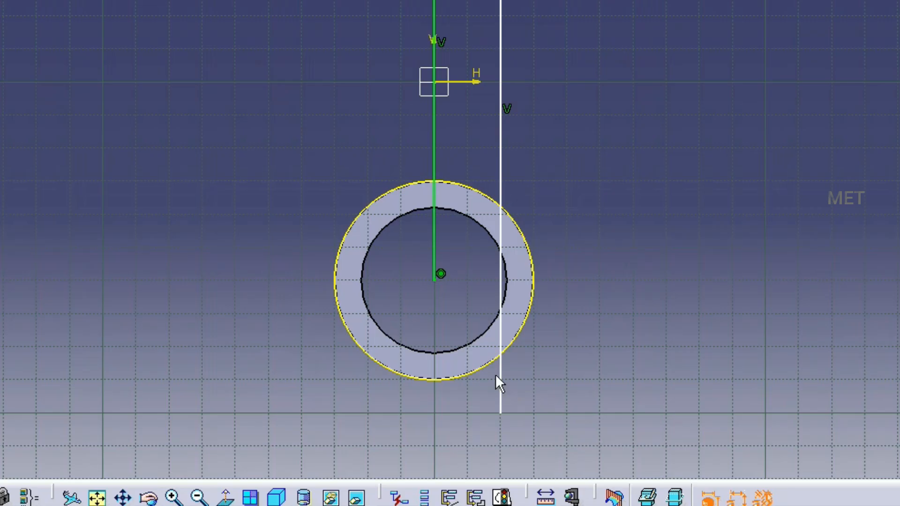
left_click(507, 385)
left_click(503, 286)
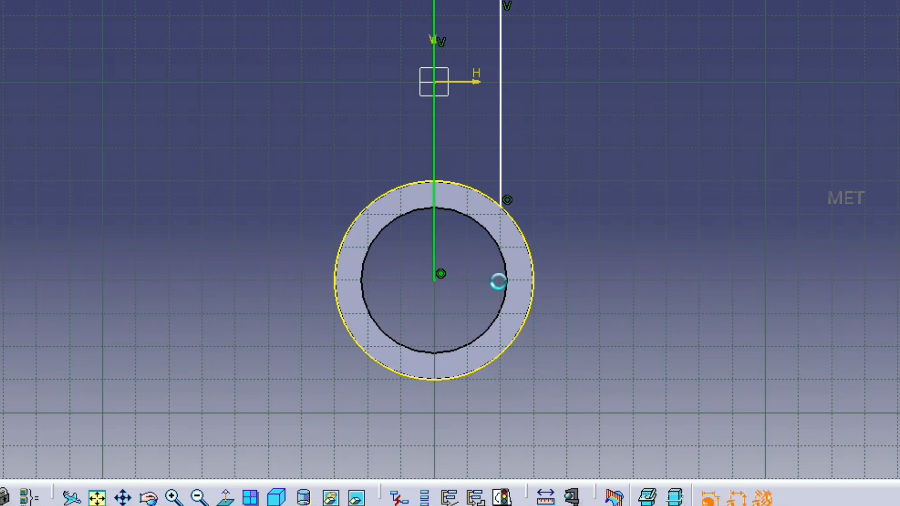
left_click(435, 248)
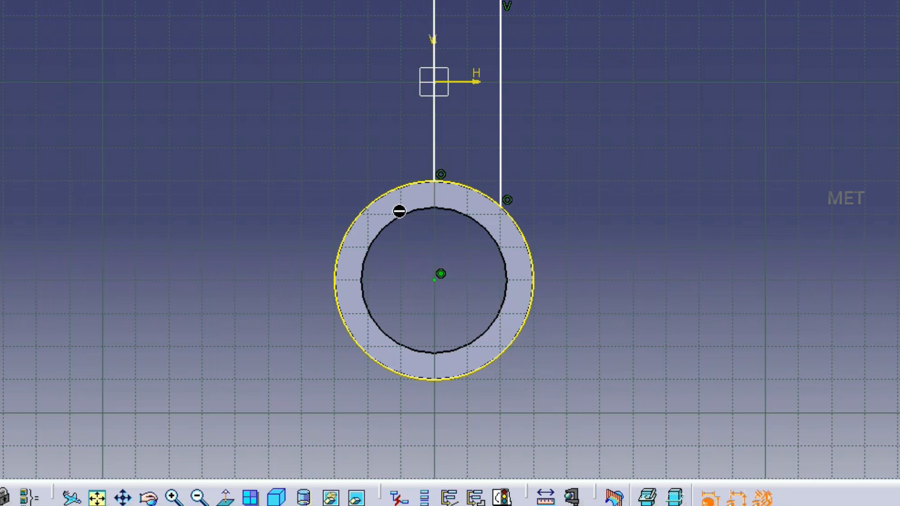
left_click(432, 183)
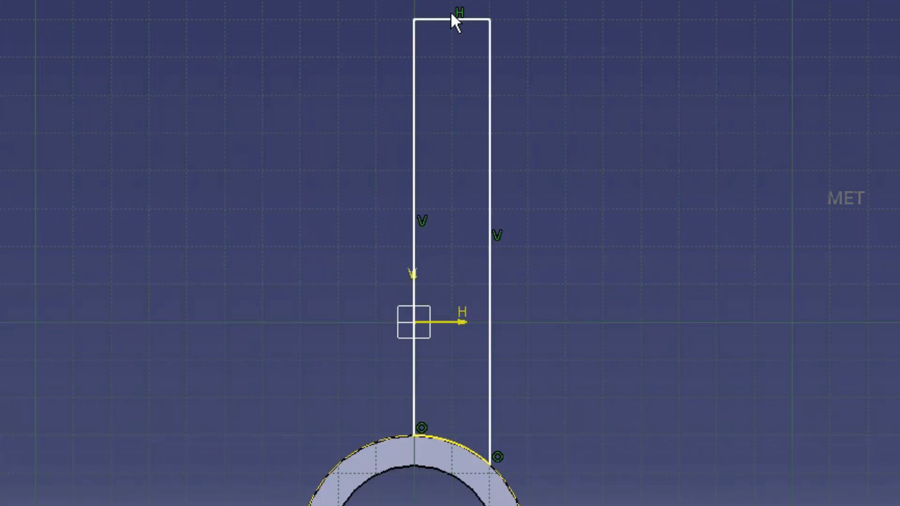
Dimension the width between the profile's two vertical lines and the height of its upper line above the horizontal axis
left_click(416, 80)
left_click(490, 90)
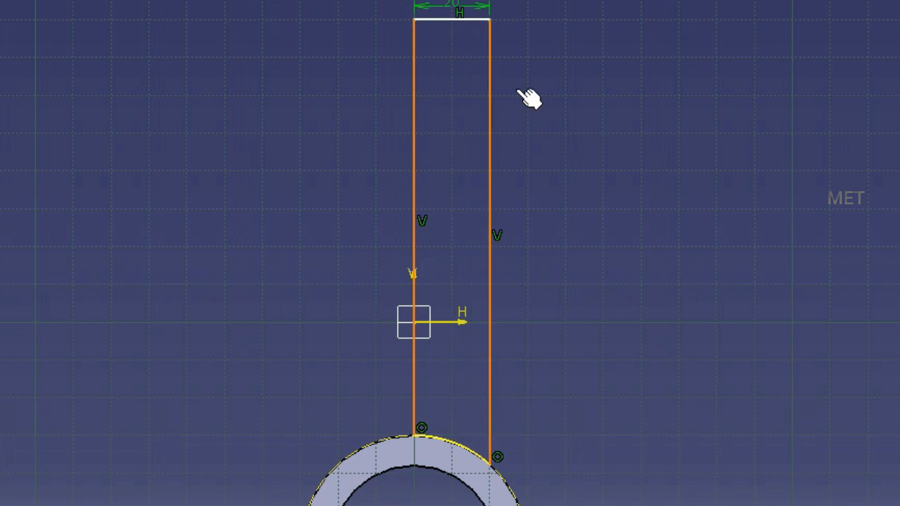
left_click(606, 126)
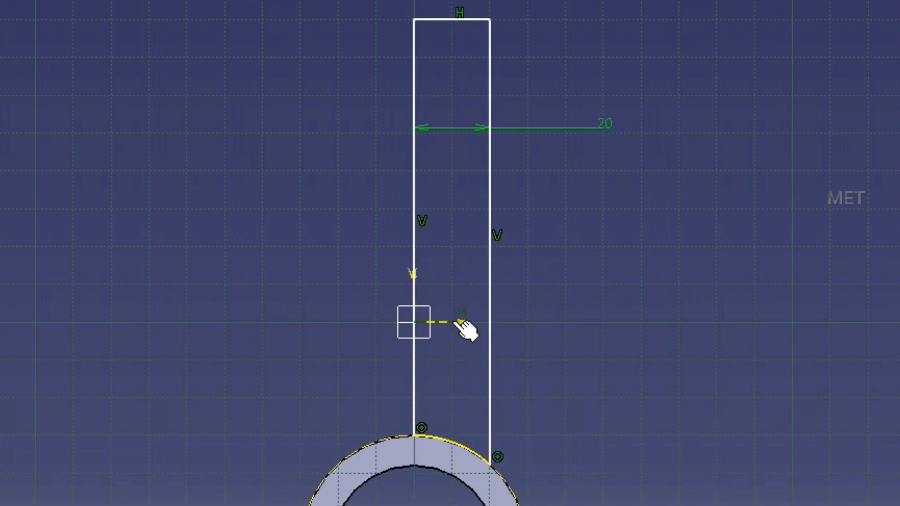
left_click(477, 20)
left_click(670, 207)
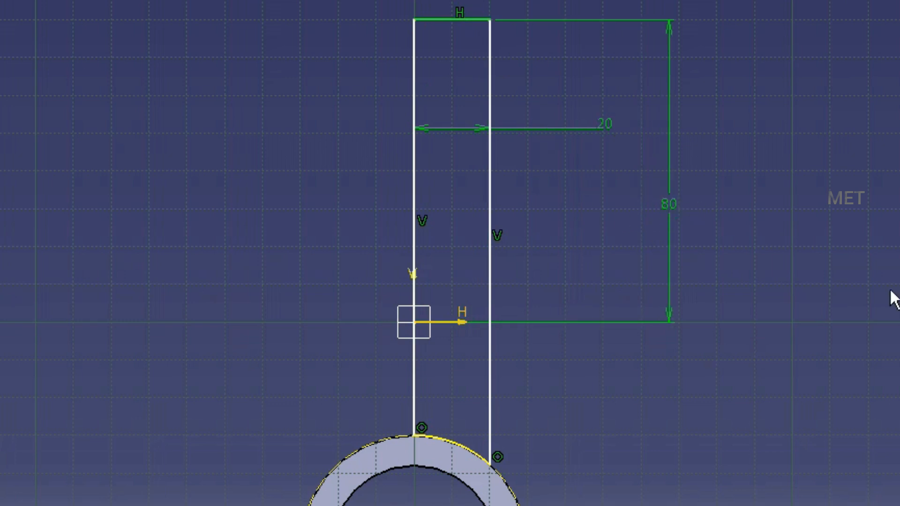
Constrain the profile's inner vertical line to the vertical axis, and set the profile's width to 20 mm and height to 45 mm
left_click(414, 187)
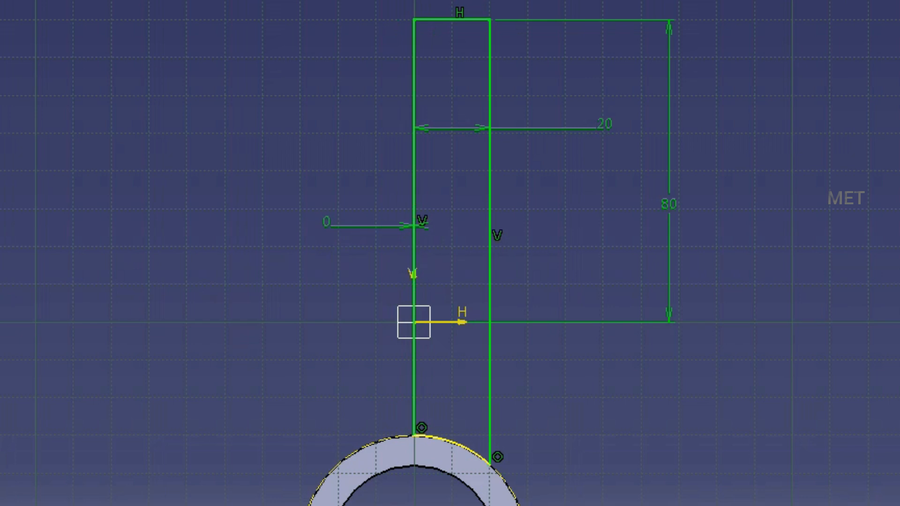
type("20")
key("Return")
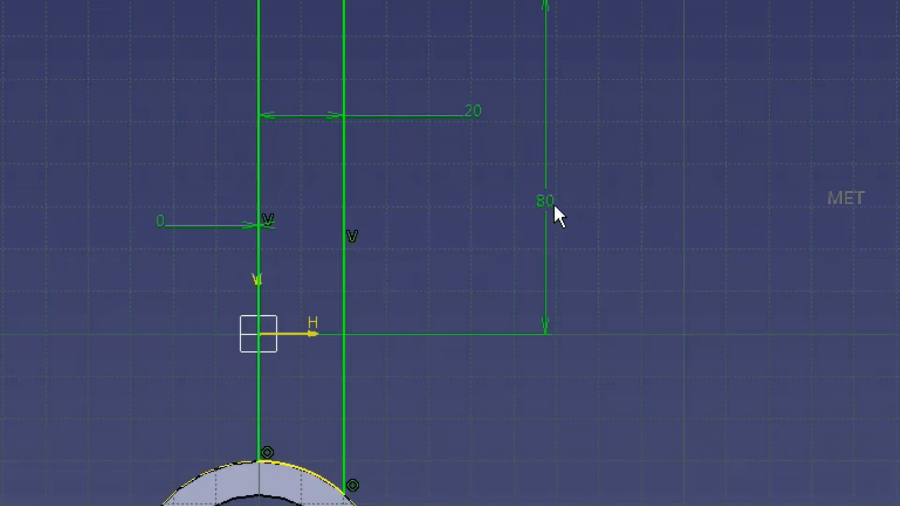
type("45")
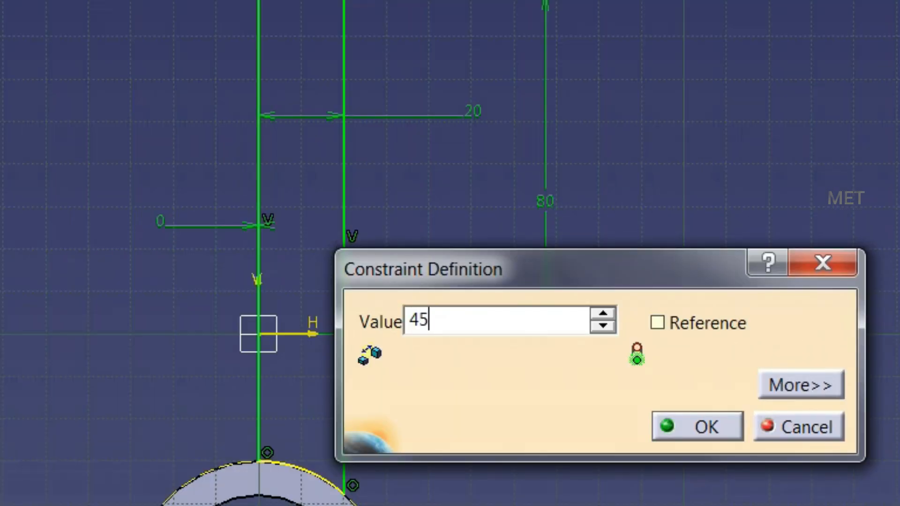
key("Return")
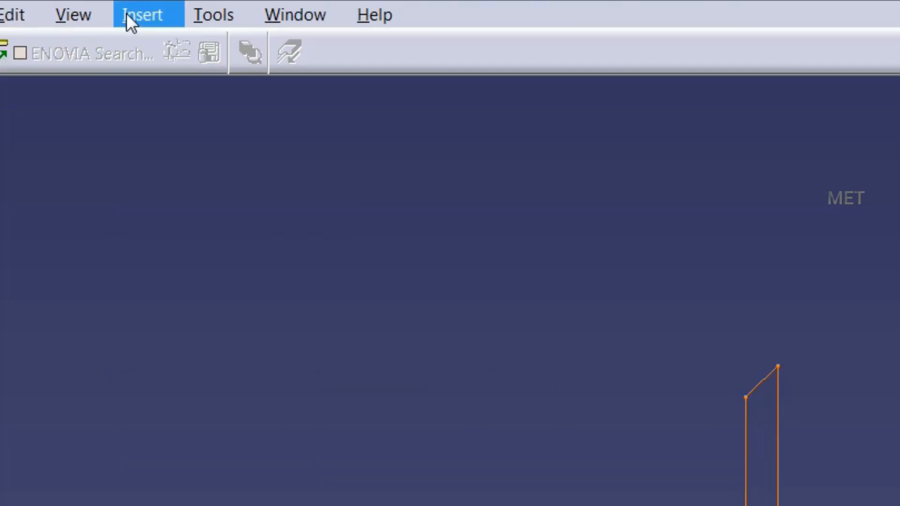
Pad the closed profile sketch with a 30 mm length and mirrored extent
left_click(125, 13)
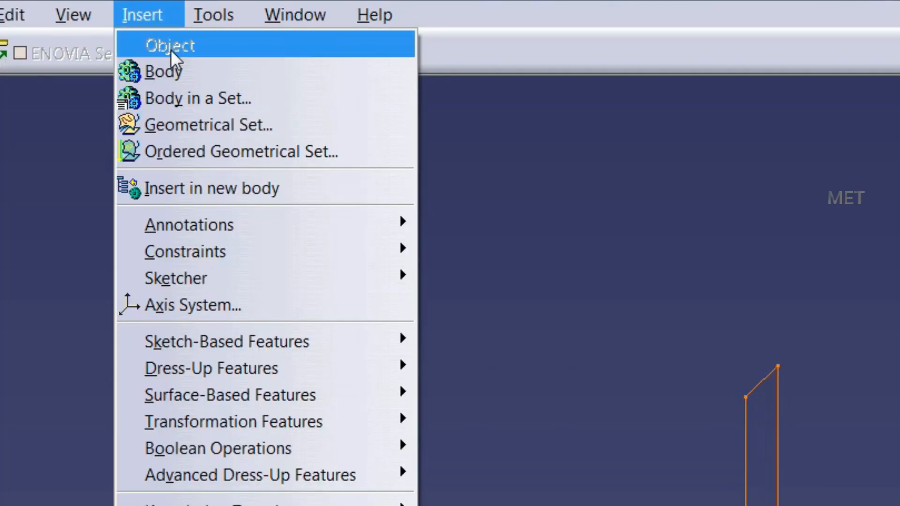
mouse_move(224, 345)
left_click(430, 347)
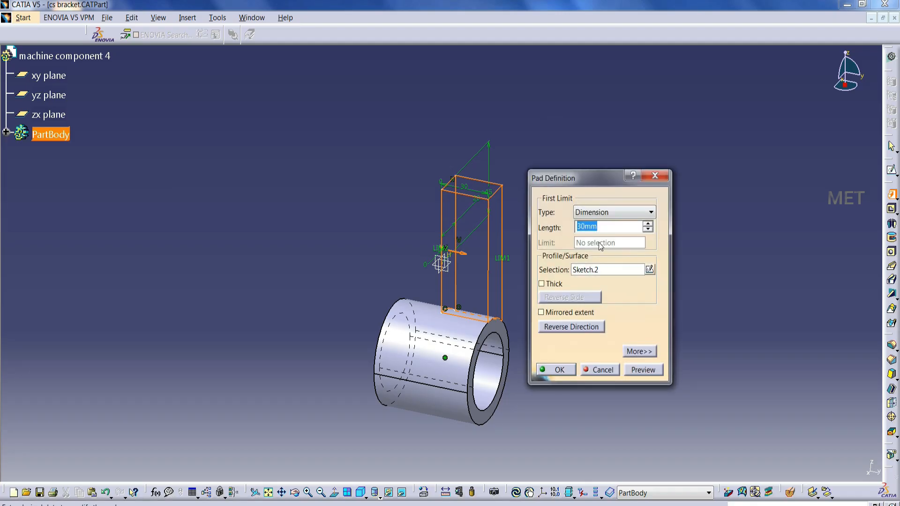
type("30")
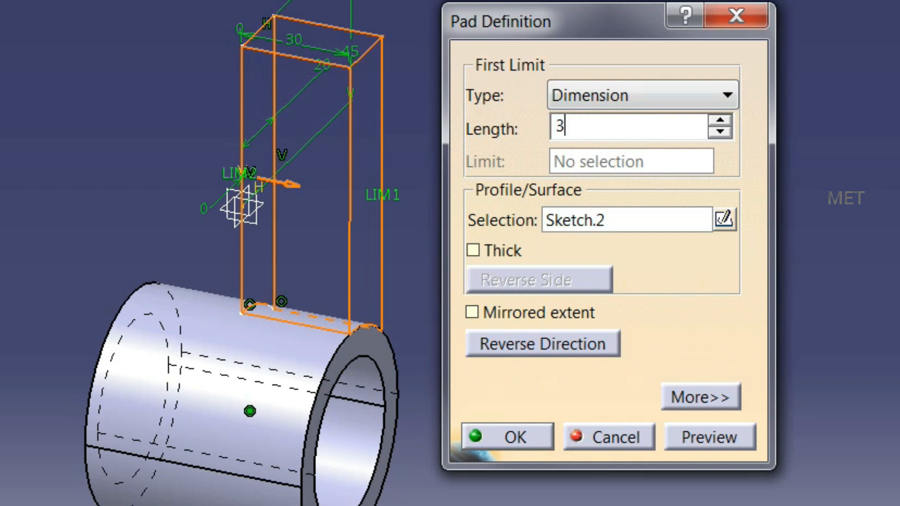
left_click(522, 314)
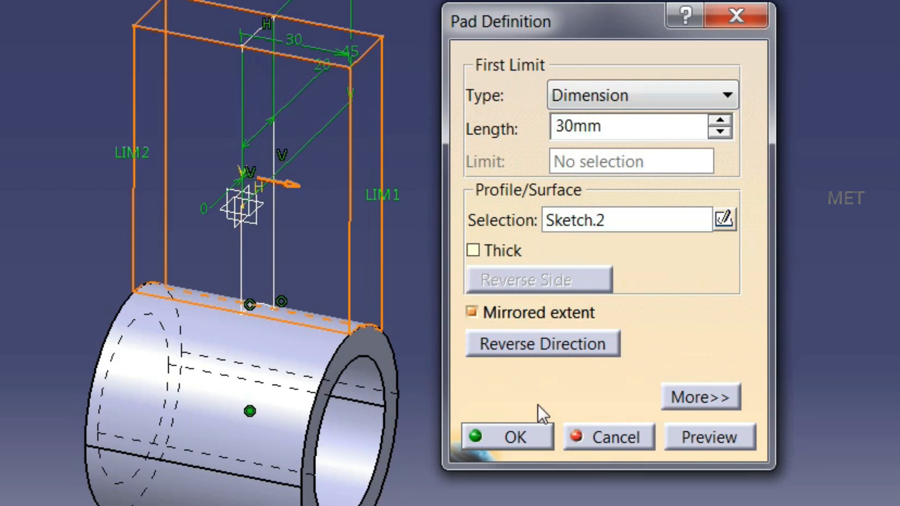
left_click(533, 428)
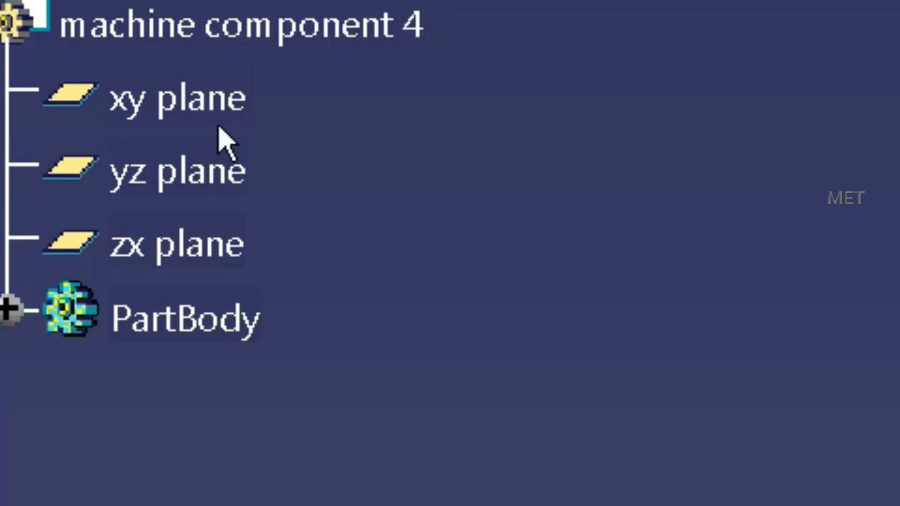
Start a sketch on the yz plane and draw two concentric circles, about 82 and 45 mm in diameter, centred at H 0, V 50 mm
left_click(55, 93)
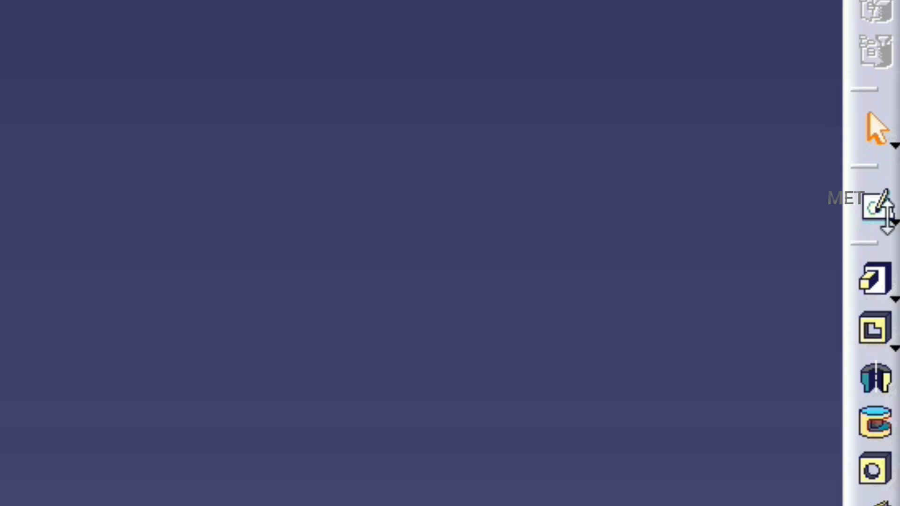
left_click(892, 169)
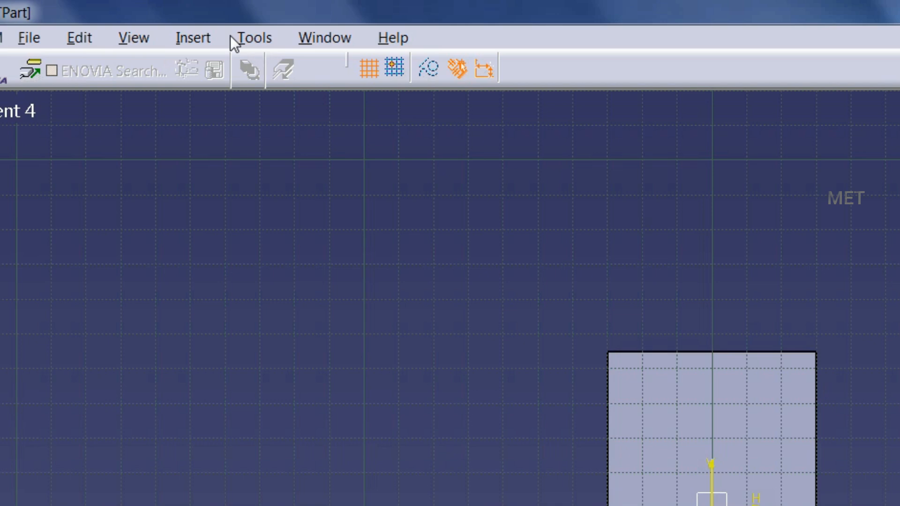
left_click(190, 18)
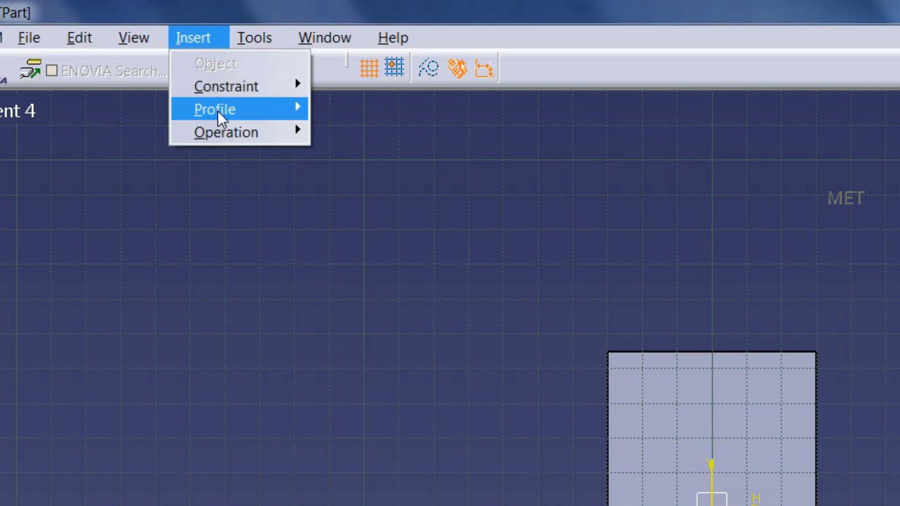
mouse_move(221, 119)
mouse_move(383, 156)
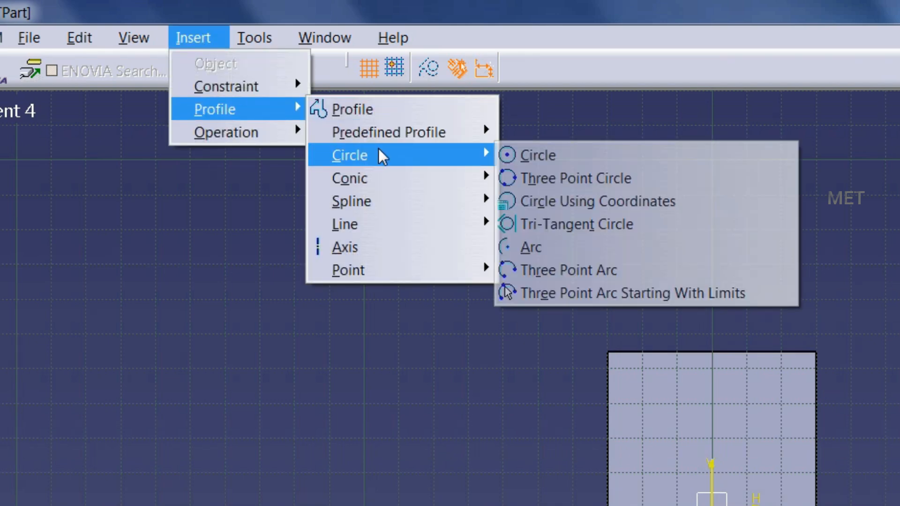
left_click(527, 155)
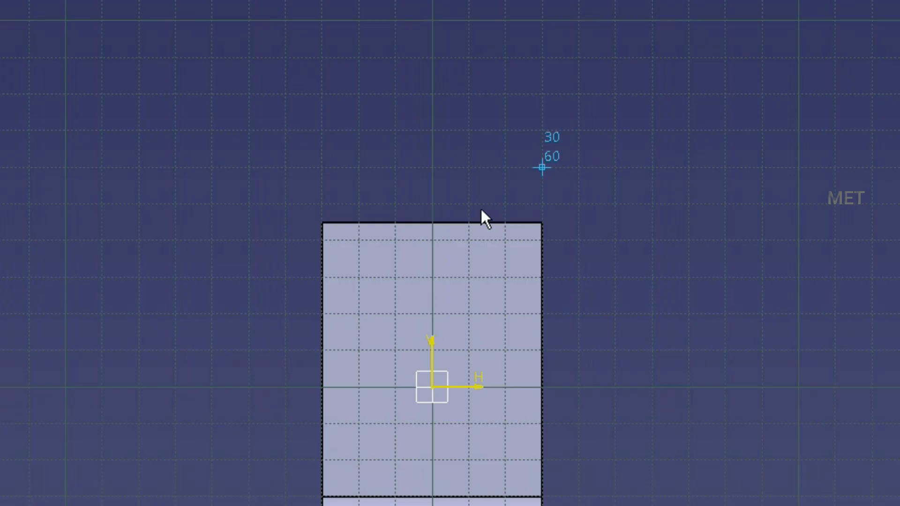
left_click(445, 219)
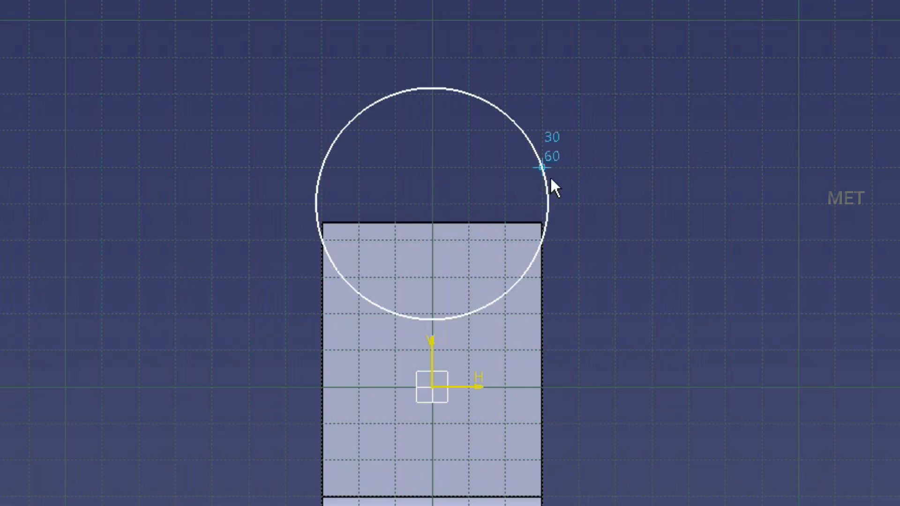
left_click(583, 158)
left_click(444, 196)
left_click(497, 158)
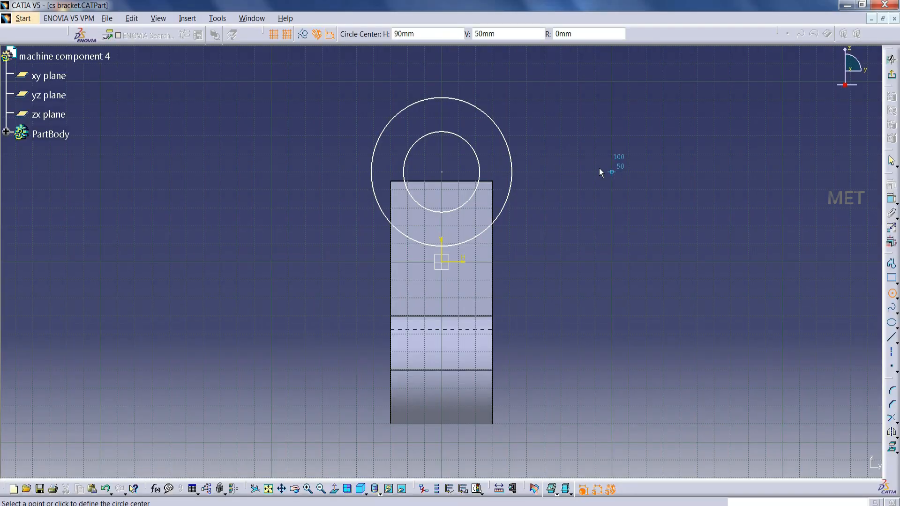
key("Escape")
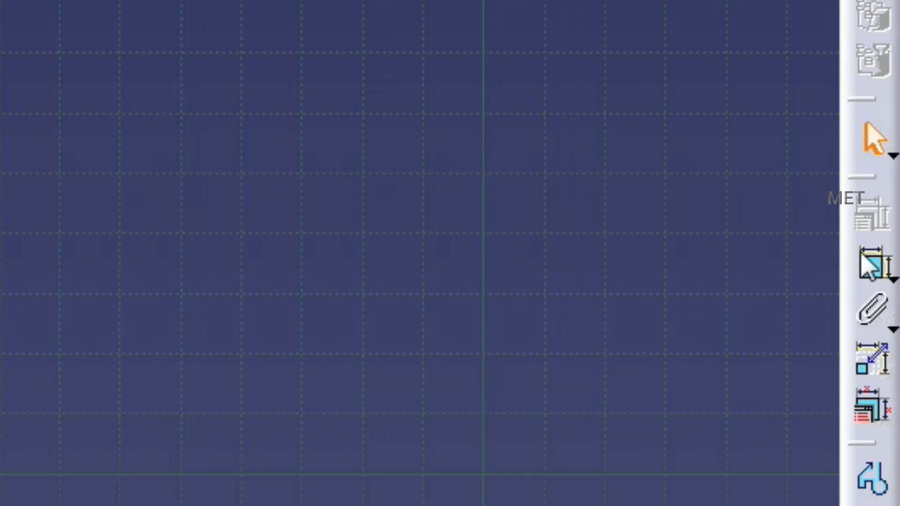
Dimension both circles' diameters and their common centre's distances from the vertical and horizontal axes
left_click(891, 198)
left_click(517, 178)
left_click(779, 140)
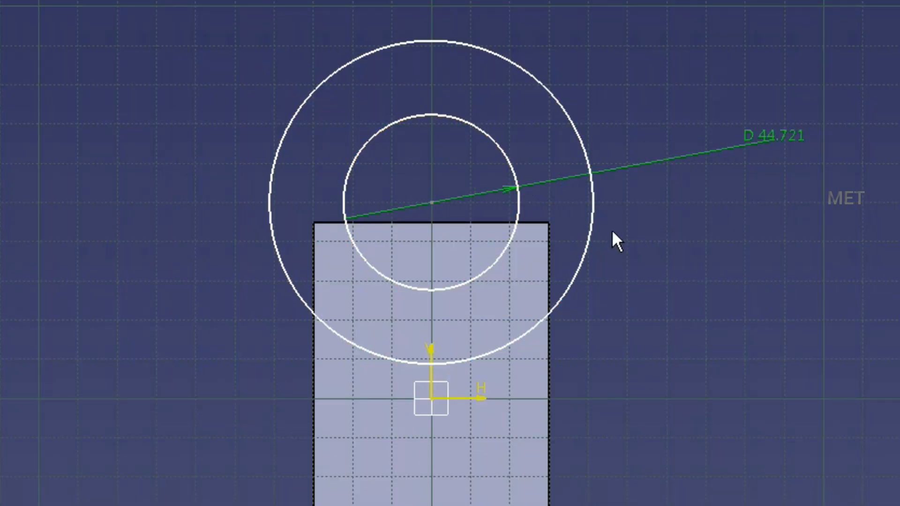
left_click(595, 209)
left_click(838, 228)
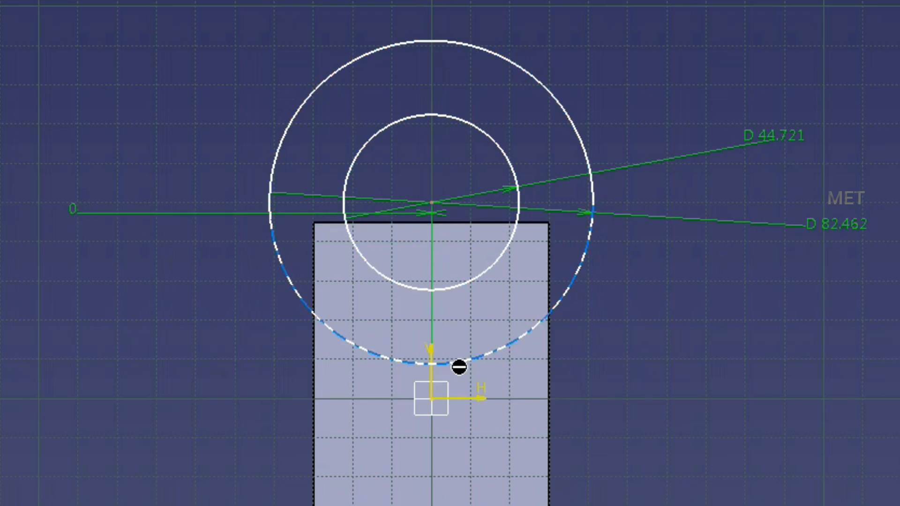
left_click(433, 210)
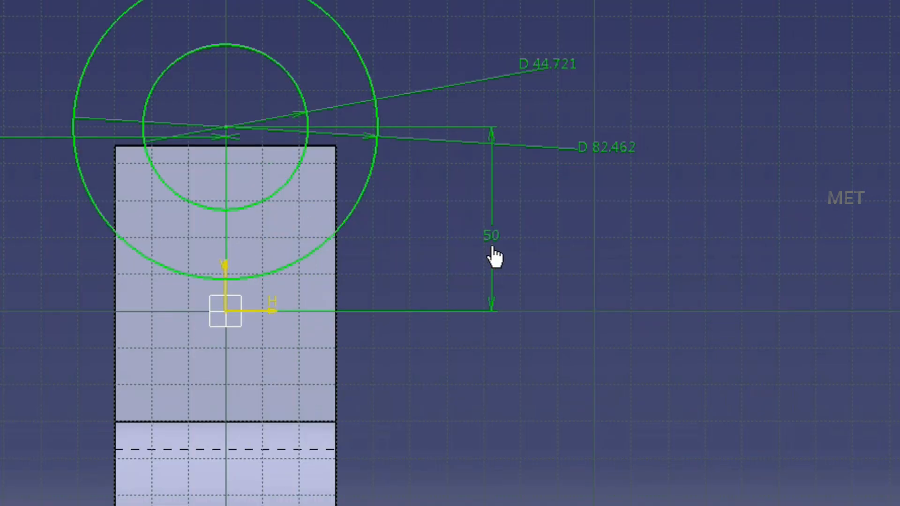
Set the height of the circles' centre above the horizontal axis to 45 mm
double_click(714, 338)
type("45")
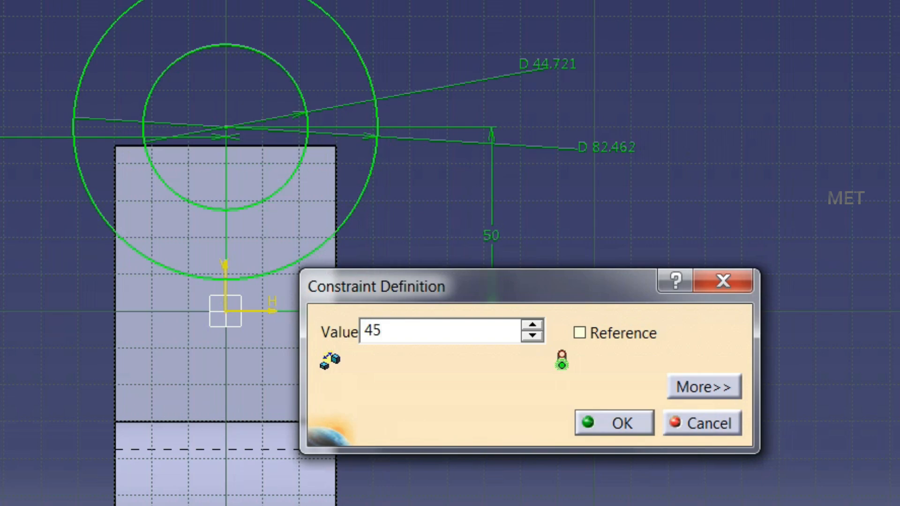
key("Return")
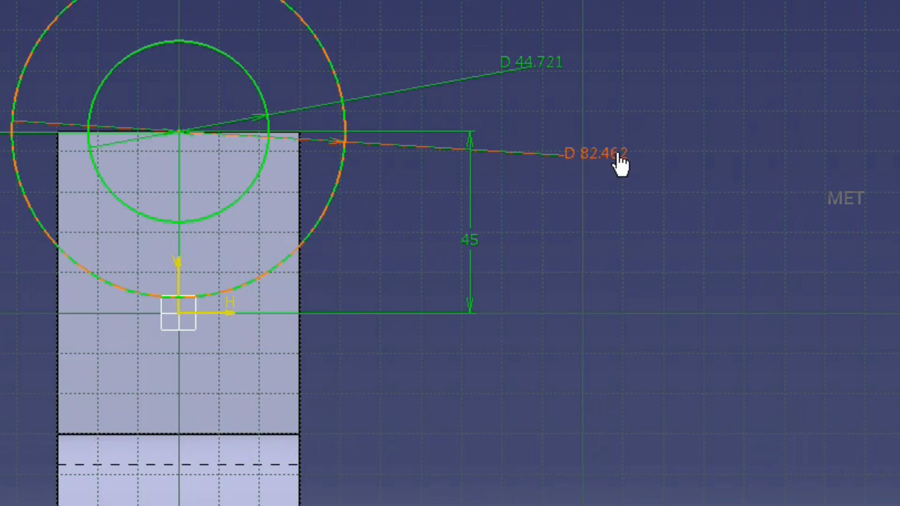
Set the larger circle's diameter to 30 mm and the other circle's diameter to 60 mm, and exit the sketch
double_click(619, 162)
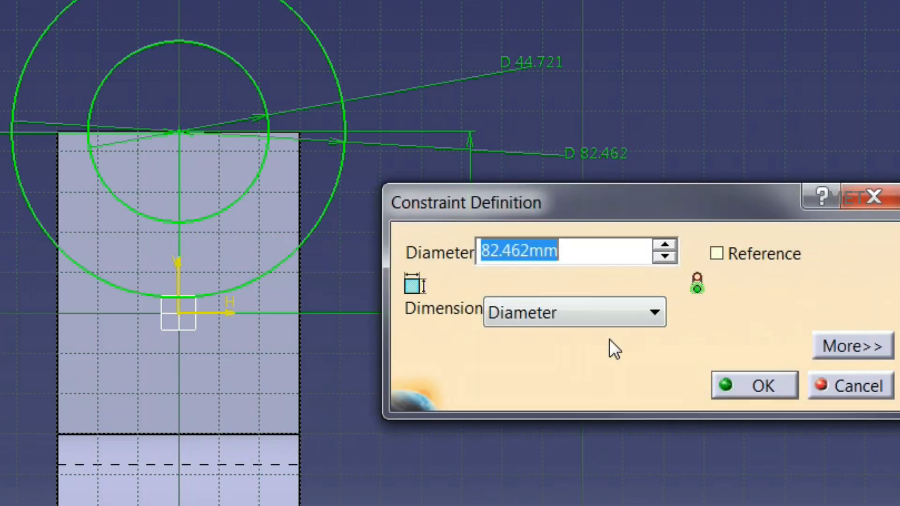
type("30")
key("Return")
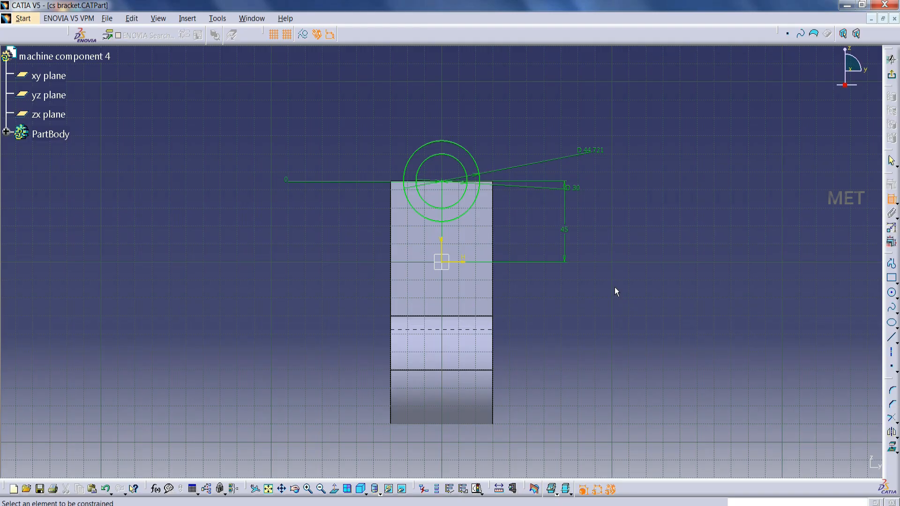
double_click(477, 102)
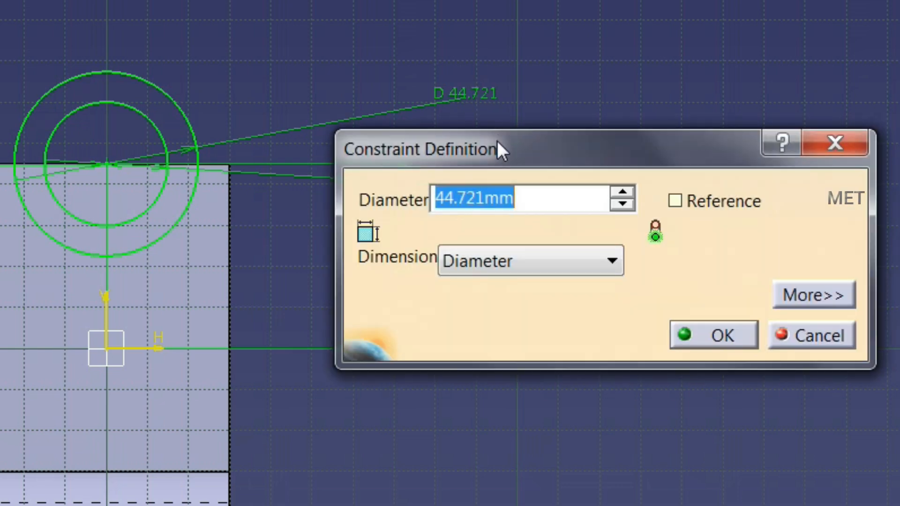
type("60")
left_click(700, 324)
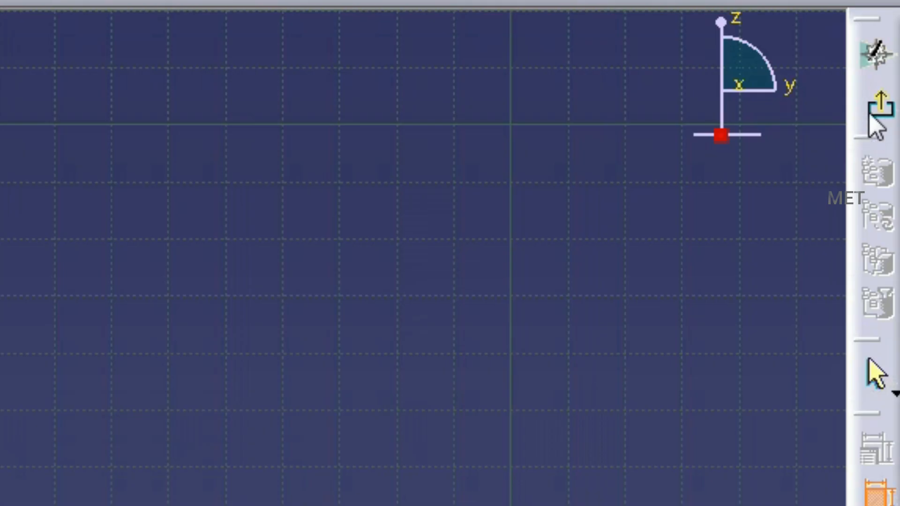
left_click(892, 76)
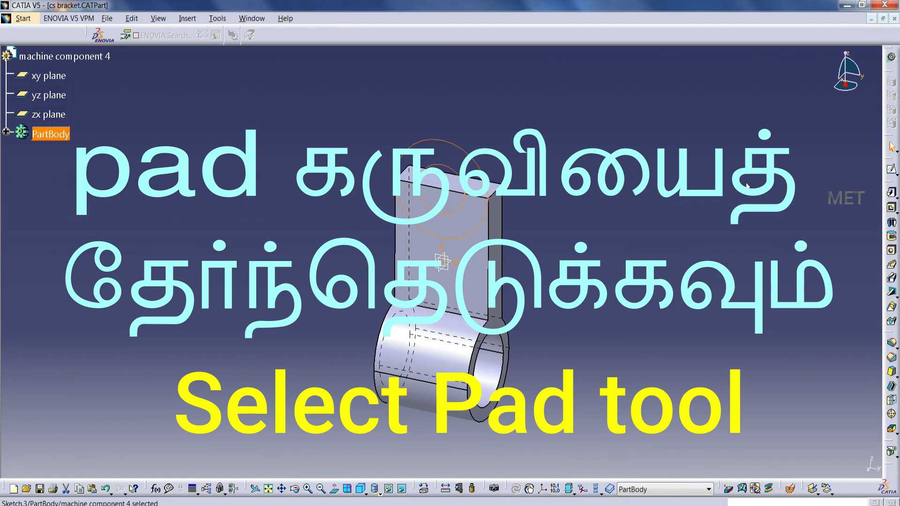
Pad the concentric-circle sketch with a first limit of 10 mm and a second limit of 20 mm
left_click(183, 17)
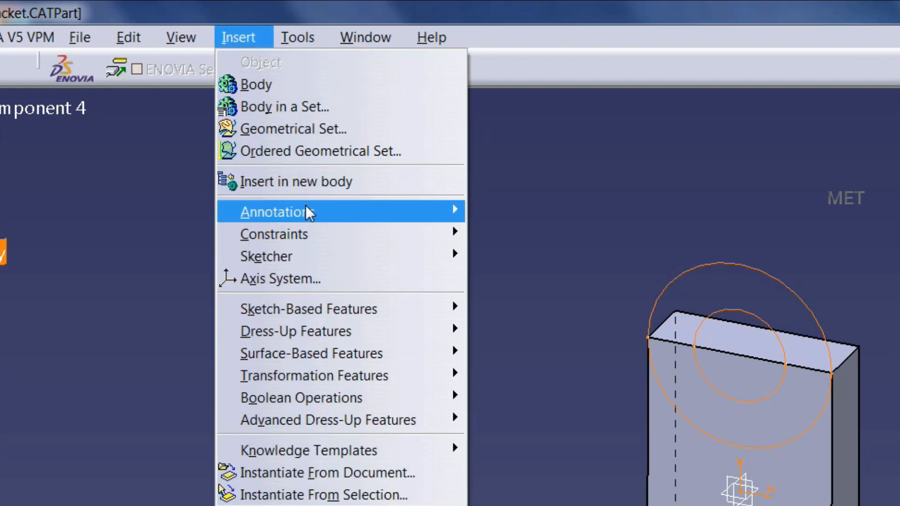
mouse_move(408, 303)
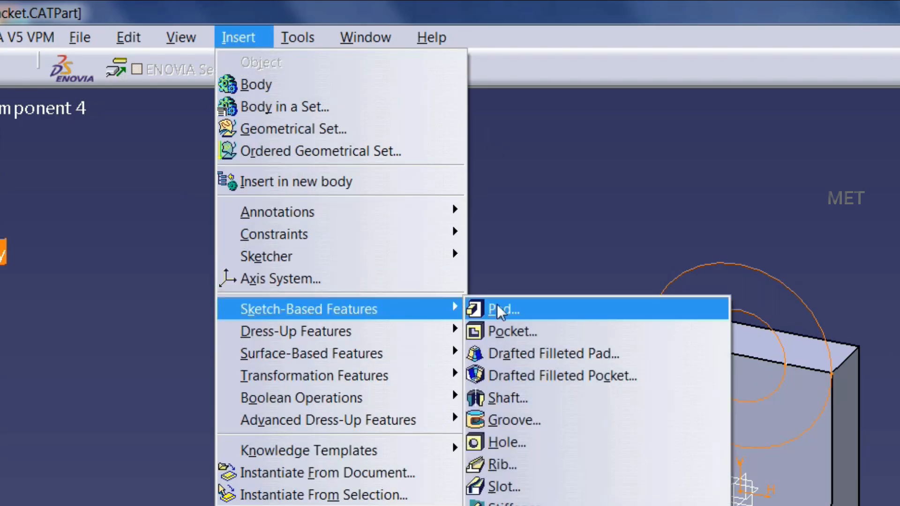
left_click(502, 337)
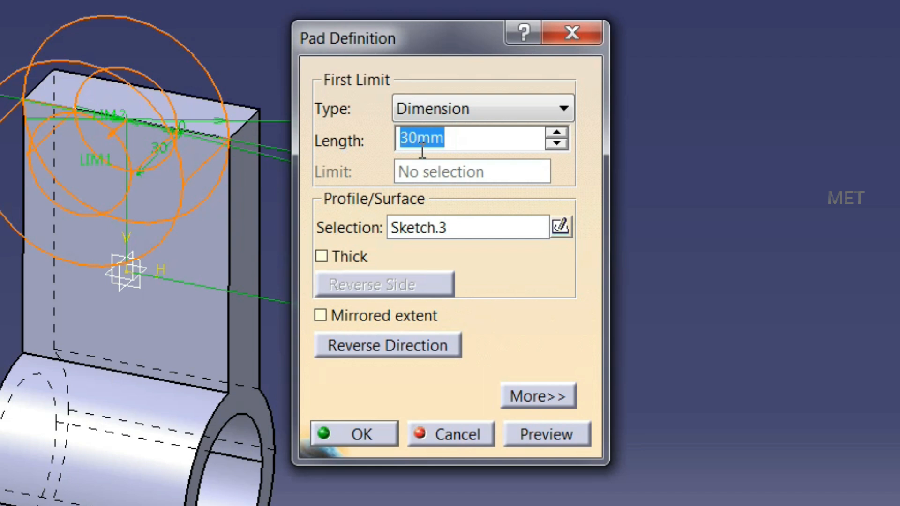
type("10")
left_click(566, 396)
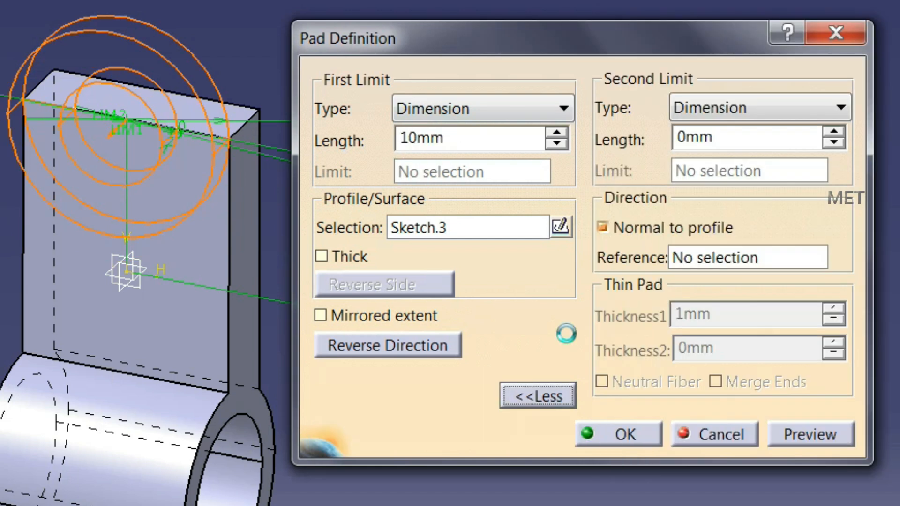
double_click(741, 135)
type("20")
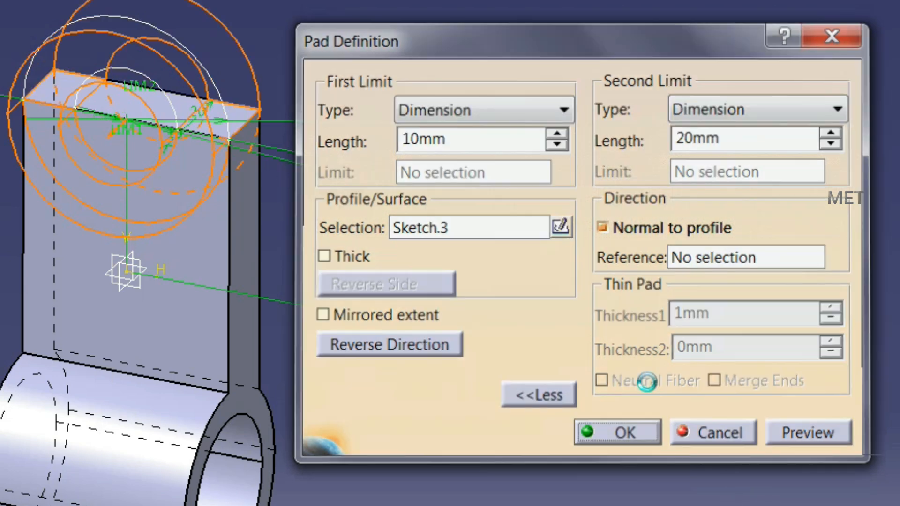
left_click(618, 435)
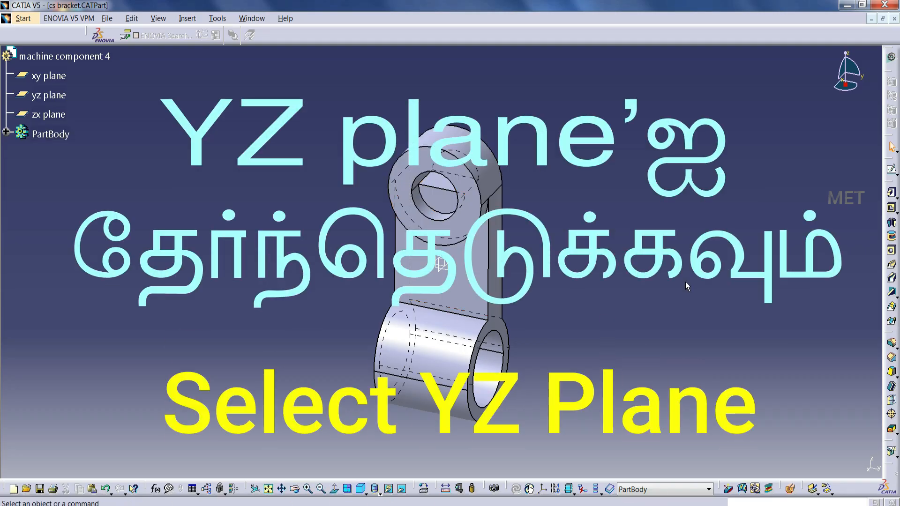
Start a sketch on the yz plane and project the edge of the upper boss's hole into it
left_click(52, 95)
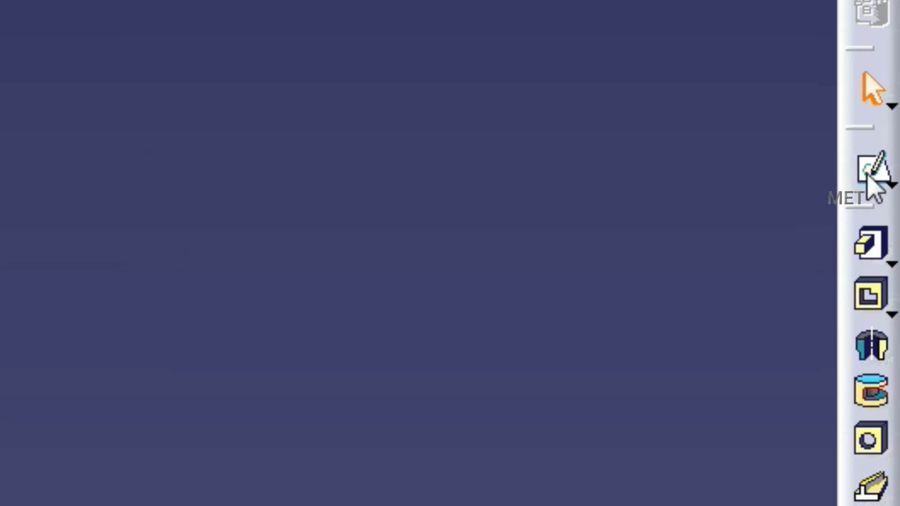
left_click(892, 170)
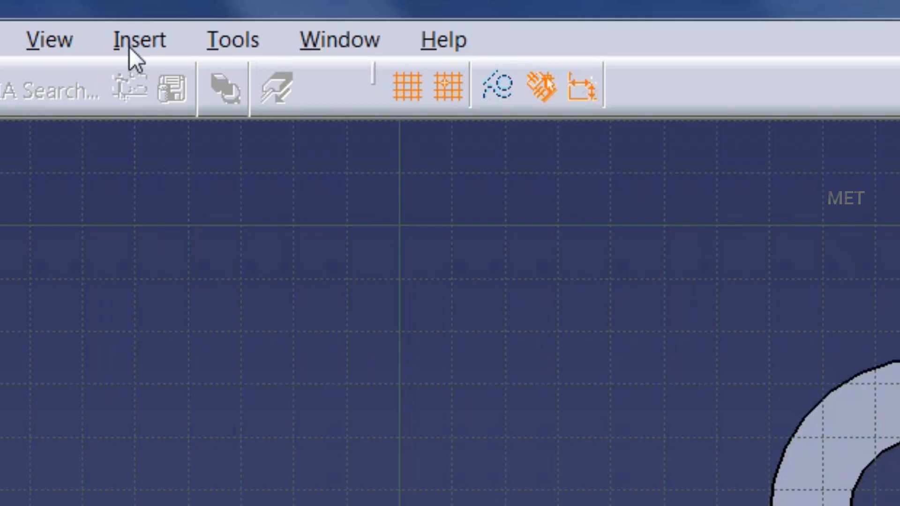
left_click(184, 20)
mouse_move(174, 185)
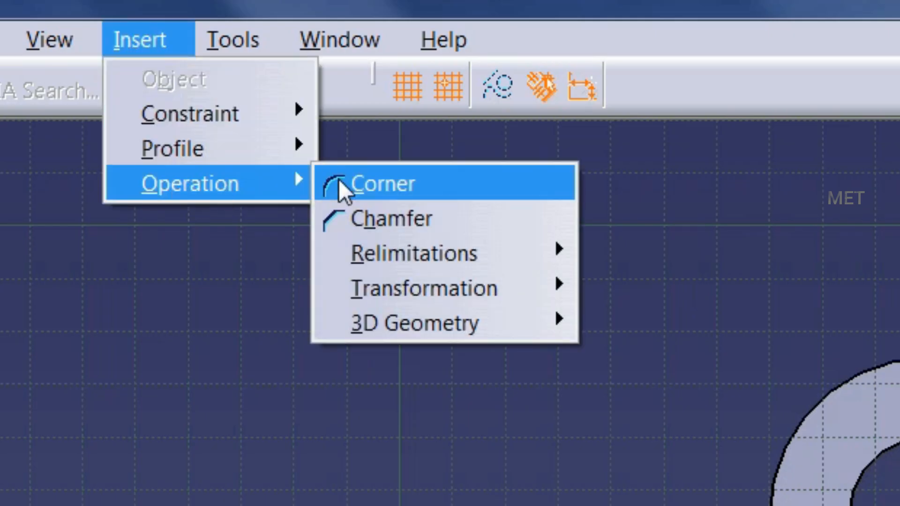
mouse_move(432, 323)
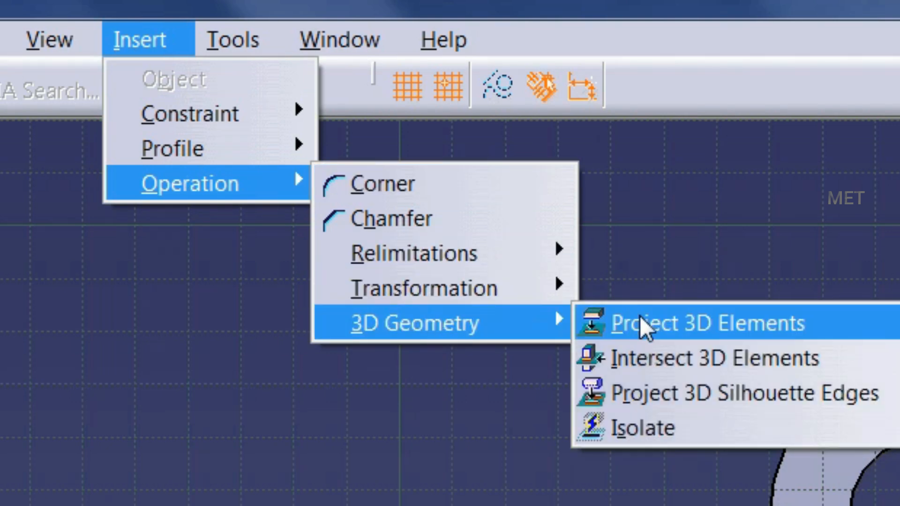
left_click(639, 328)
left_click(517, 150)
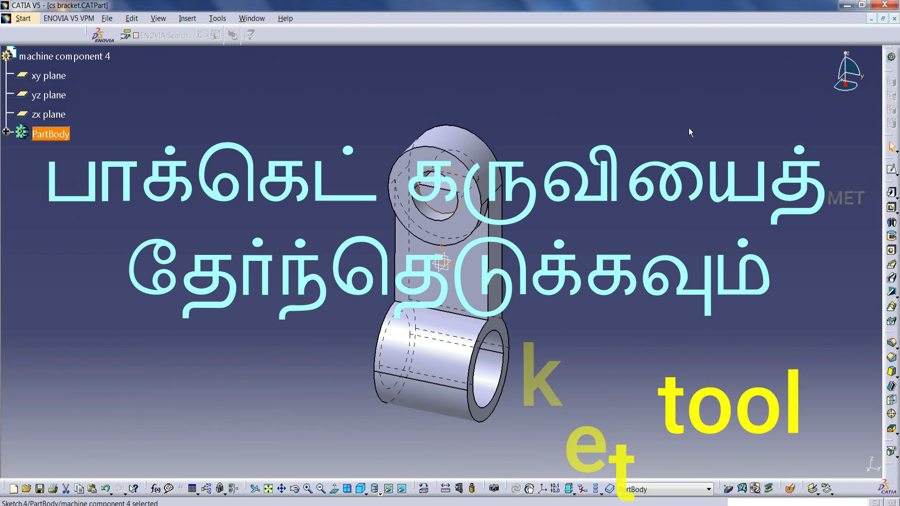
Cut the projected circle as a pocket of type Up to last through the upper boss
left_click(187, 18)
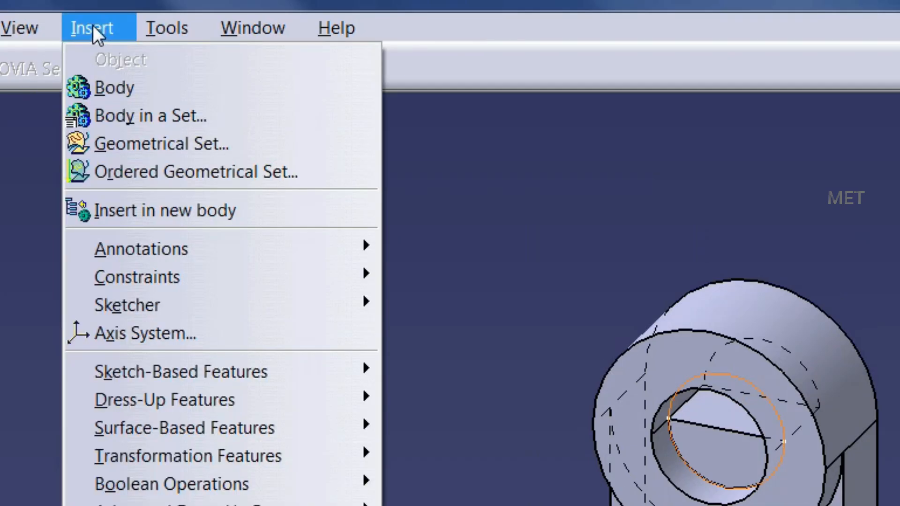
mouse_move(162, 380)
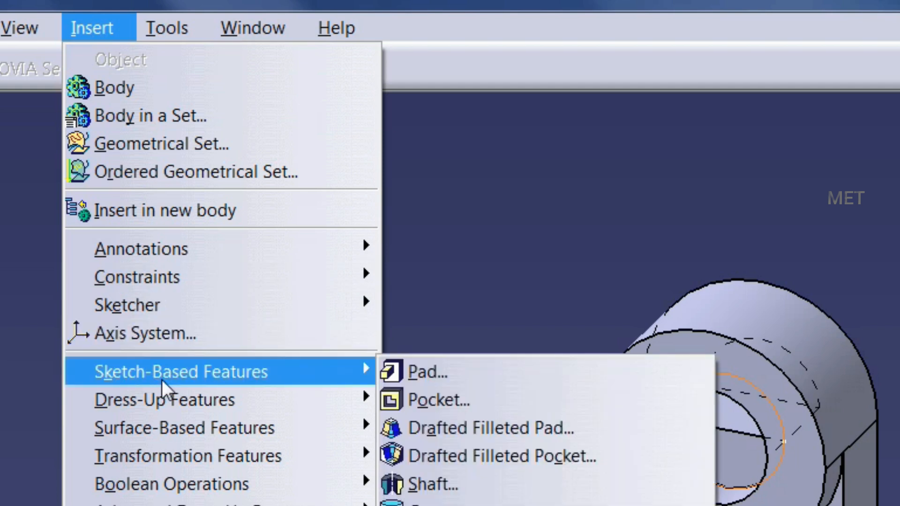
left_click(433, 397)
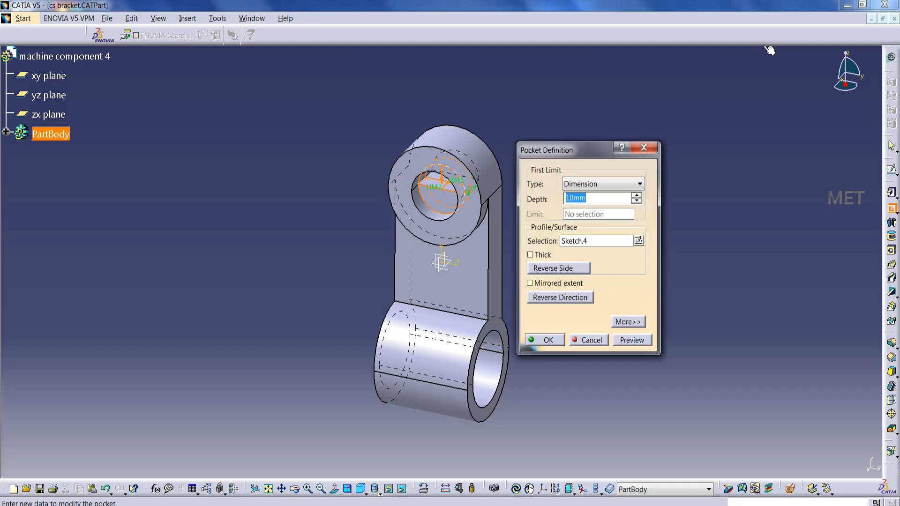
left_click(614, 185)
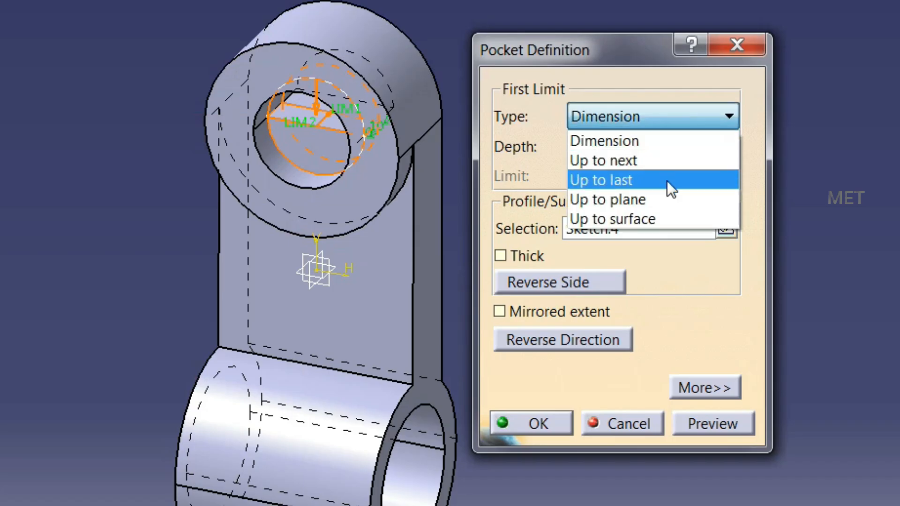
left_click(668, 181)
left_click(563, 419)
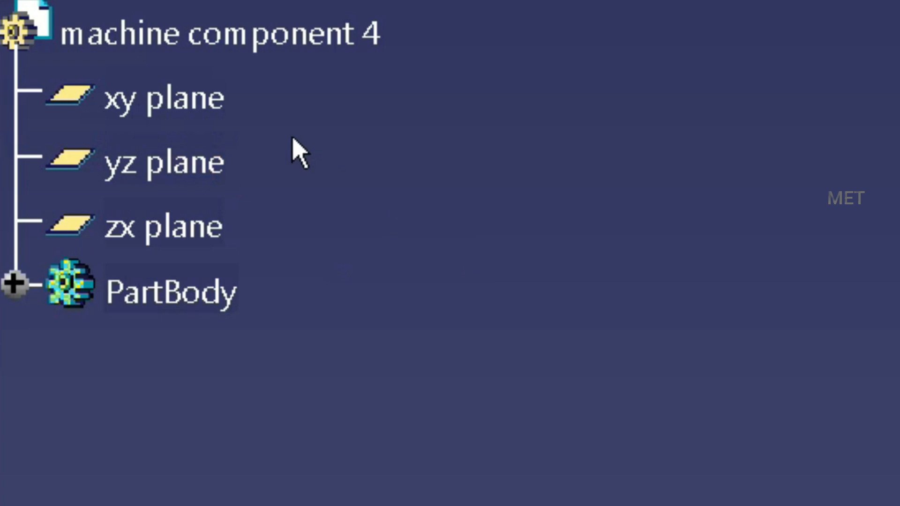
On the xy plane, sketch a closed profile from H -60, V 30 mm with 70 mm straight sides and a 30 mm radius tangent arc
left_click(66, 78)
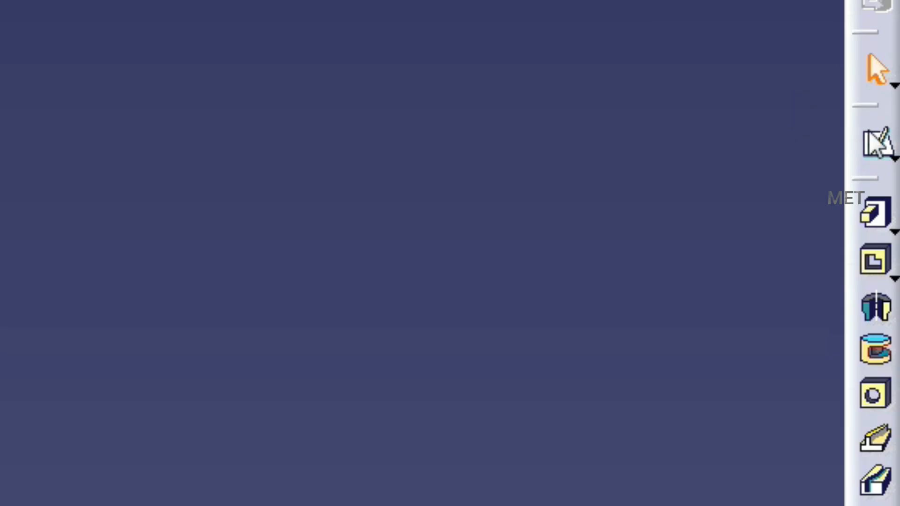
left_click(864, 144)
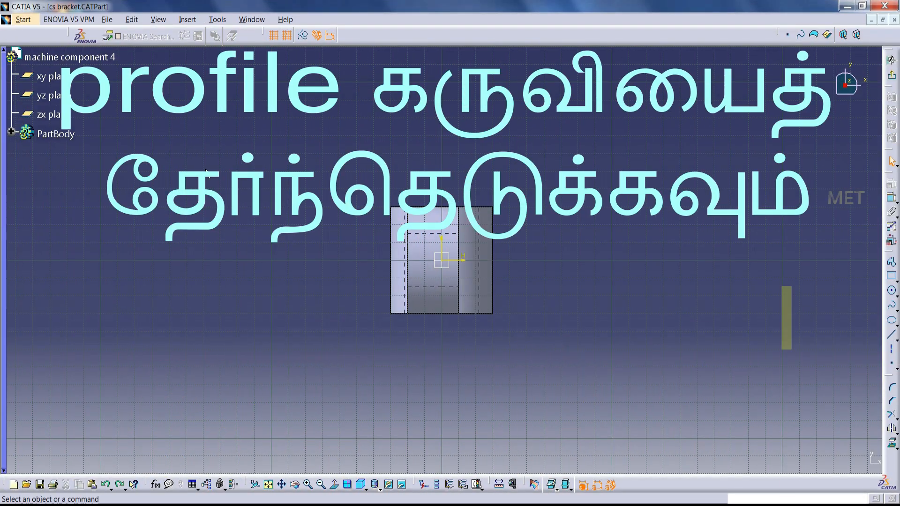
left_click(187, 19)
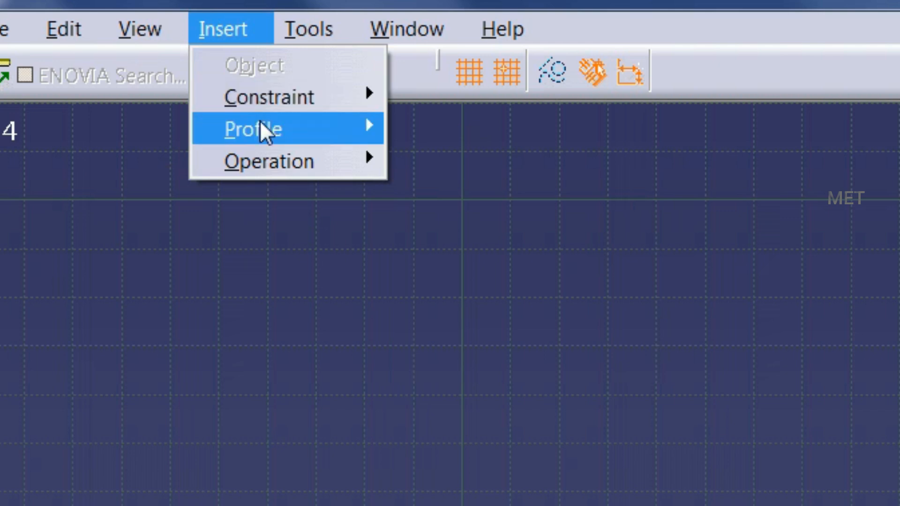
mouse_move(260, 123)
left_click(402, 135)
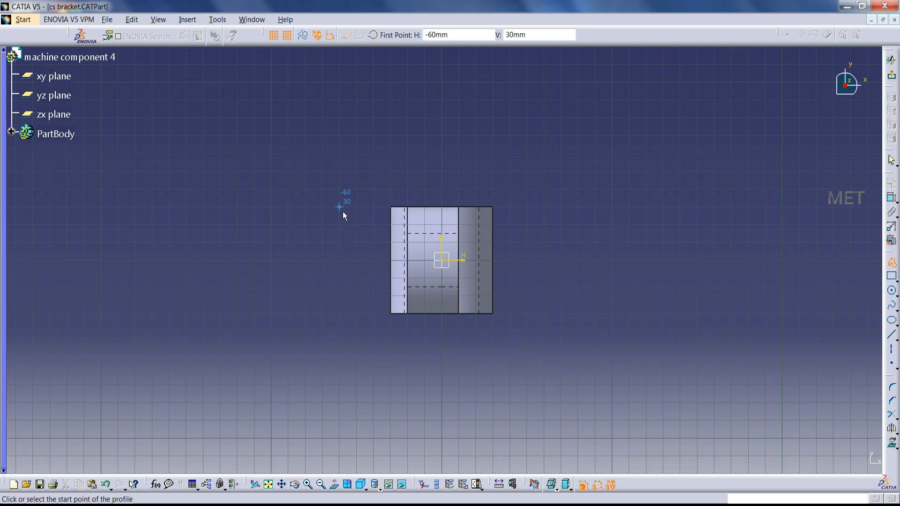
left_click(339, 206)
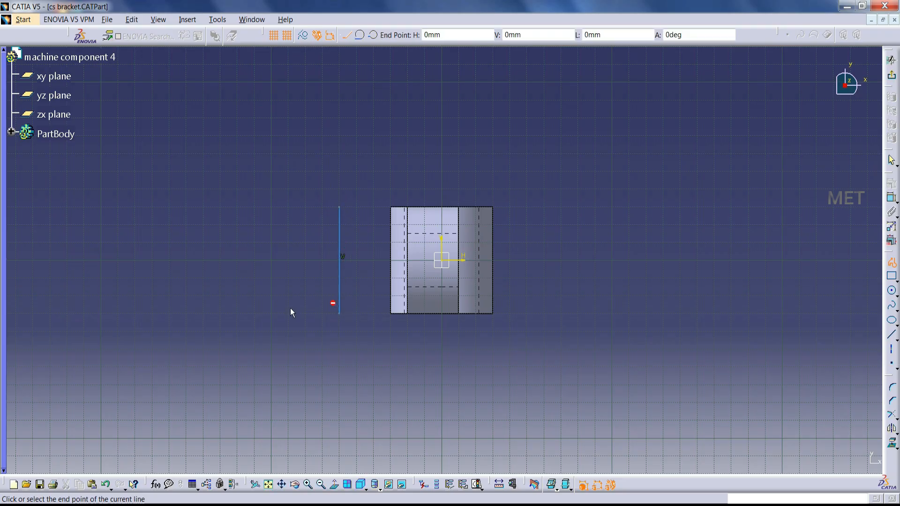
left_click(291, 313)
left_click(215, 312)
left_click(557, 75)
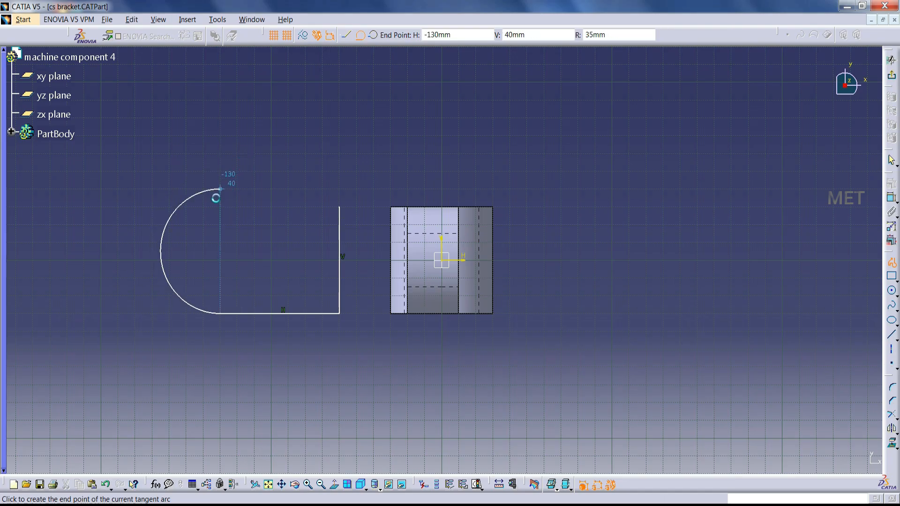
left_click(219, 205)
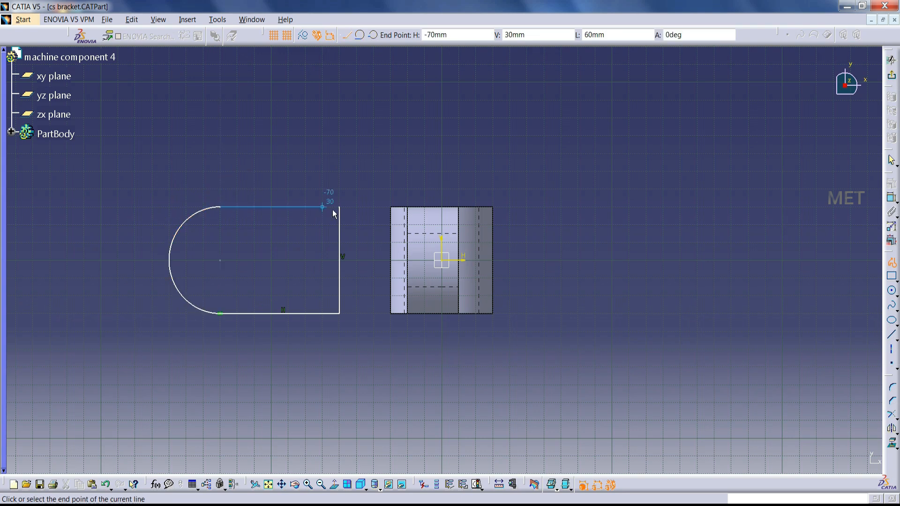
left_click(339, 208)
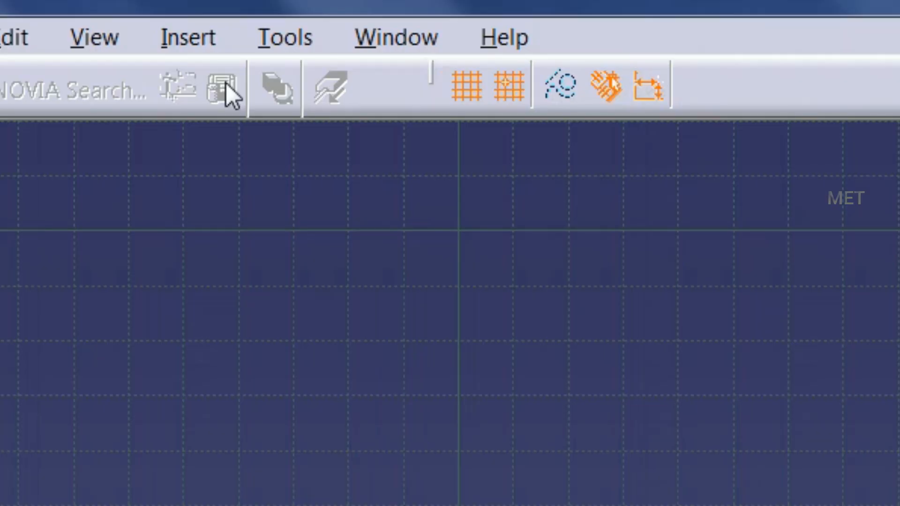
Draw a circle about 28 mm in diameter, centred on the profile's arc centre
left_click(187, 19)
mouse_move(216, 53)
mouse_move(454, 223)
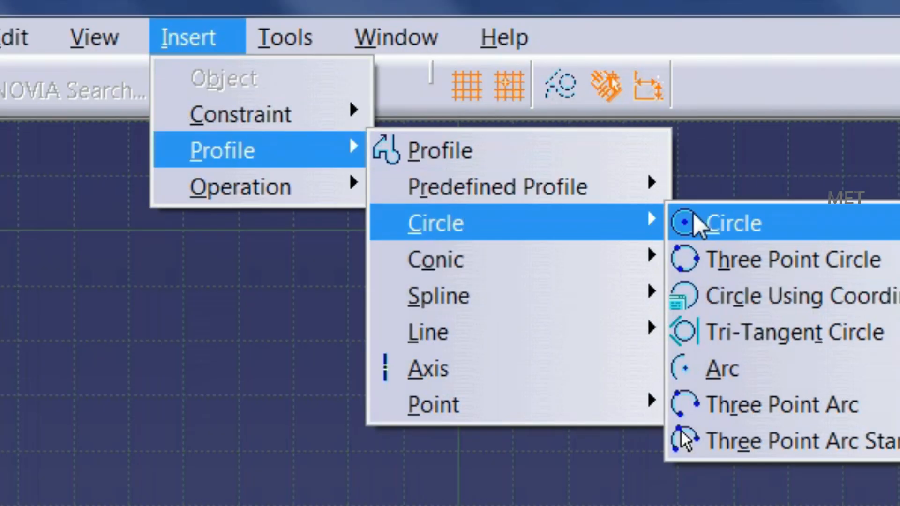
left_click(695, 226)
left_click(243, 274)
left_click(298, 223)
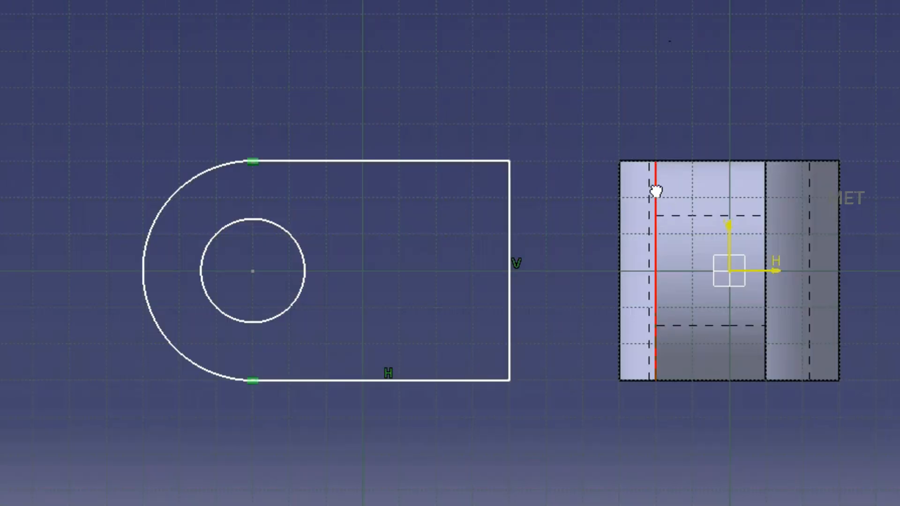
Dimension the distance from the profile's vertical line to the plate's edge and from the arc centre to the horizontal axis
left_click(656, 191)
left_click(511, 216)
left_click(593, 71)
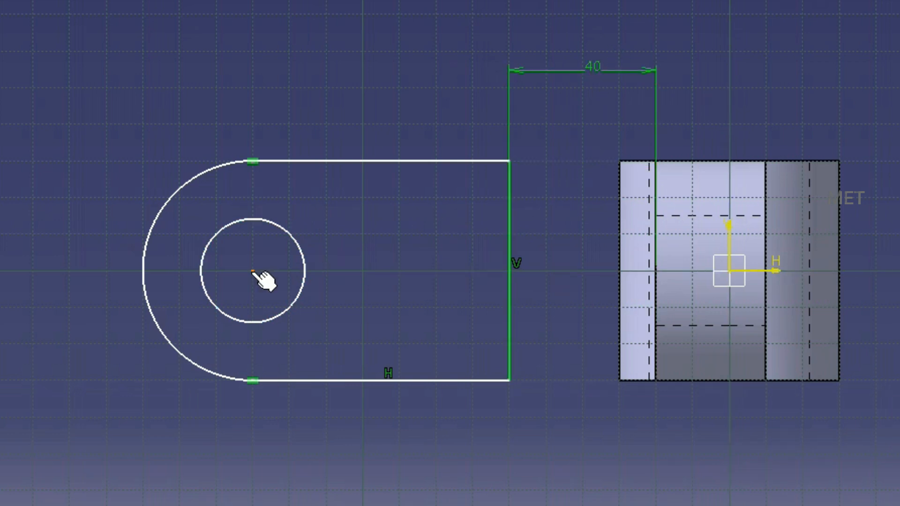
left_click(769, 273)
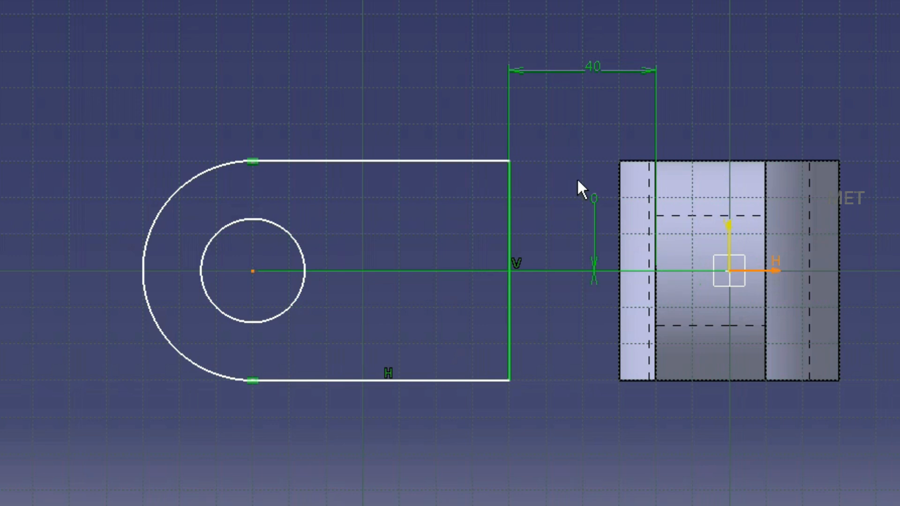
Dimension the arc's radius, the circle's diameter and the length of the profile's upper straight line
left_click(167, 206)
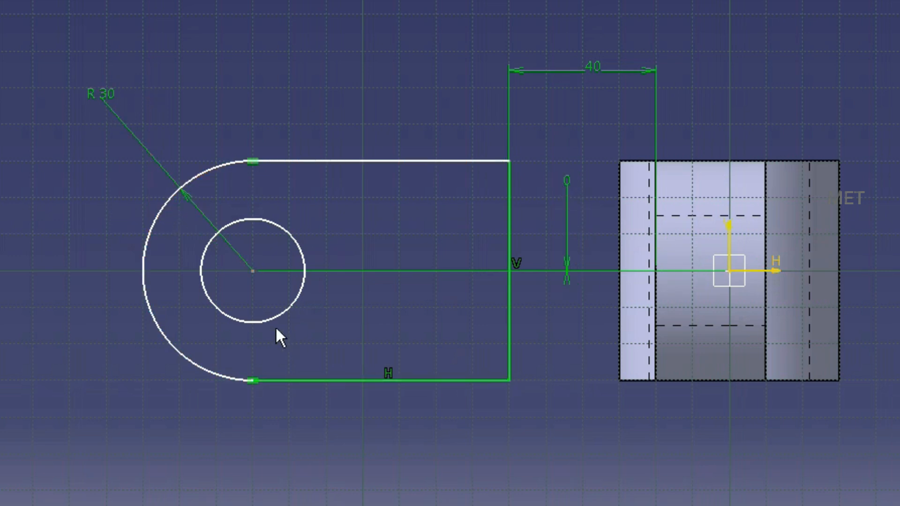
left_click(280, 323)
left_click(68, 381)
left_click(385, 162)
left_click(371, 34)
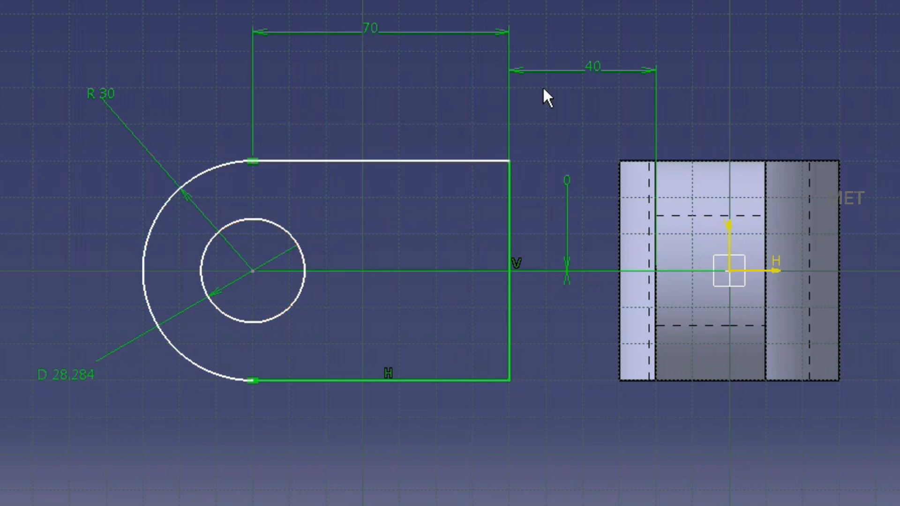
Dimension the length of the profile's vertical line and set the line's distance from the plate's edge to 0
left_click(511, 225)
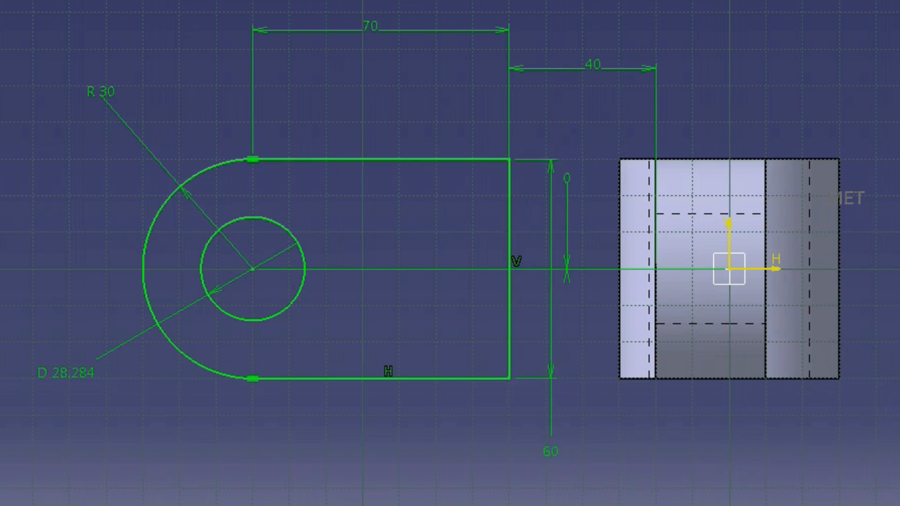
double_click(595, 68)
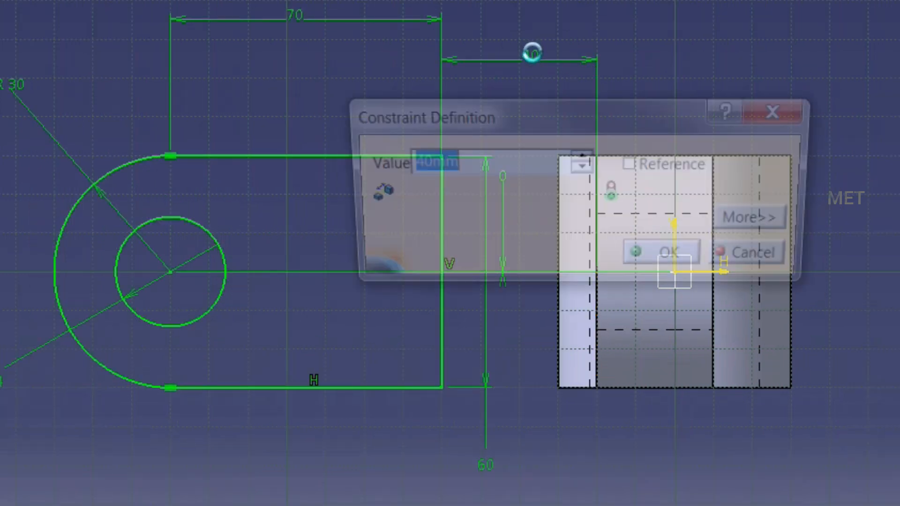
type("0")
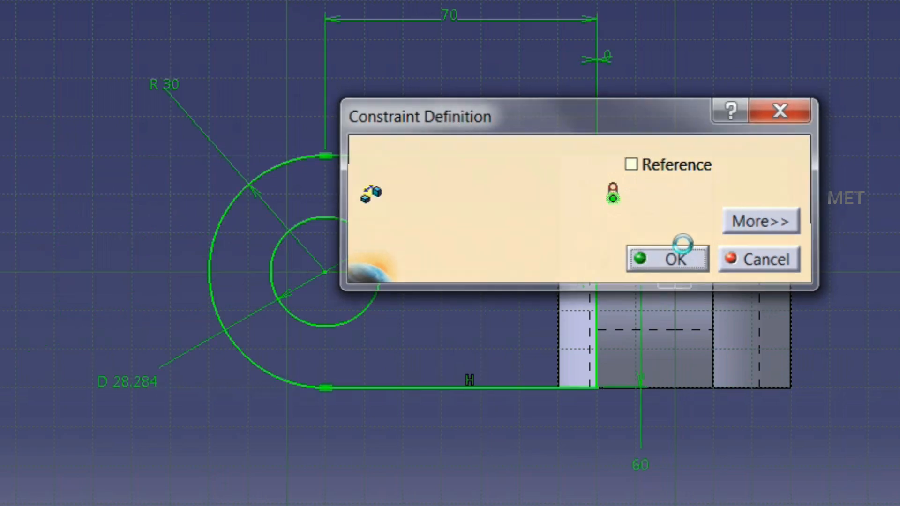
left_click(671, 258)
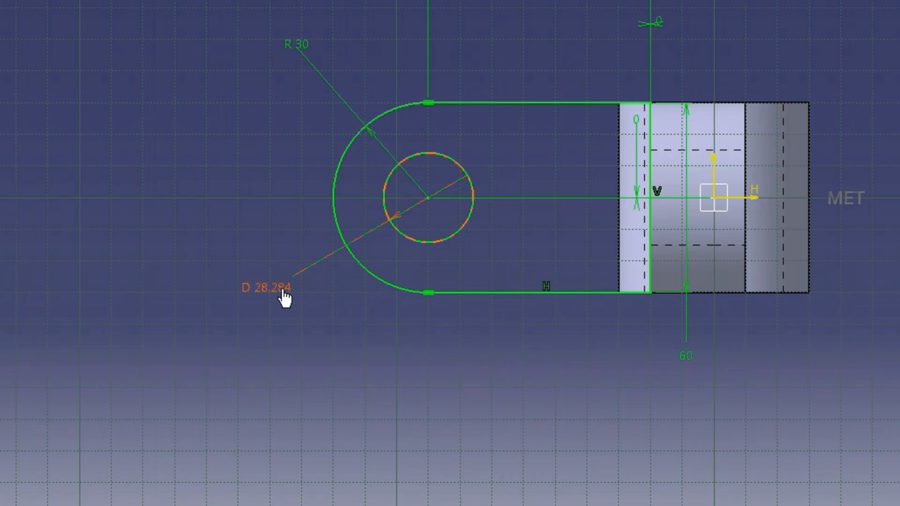
Set the circle's diameter to 30 mm and the arc's radius to 30 mm
double_click(284, 292)
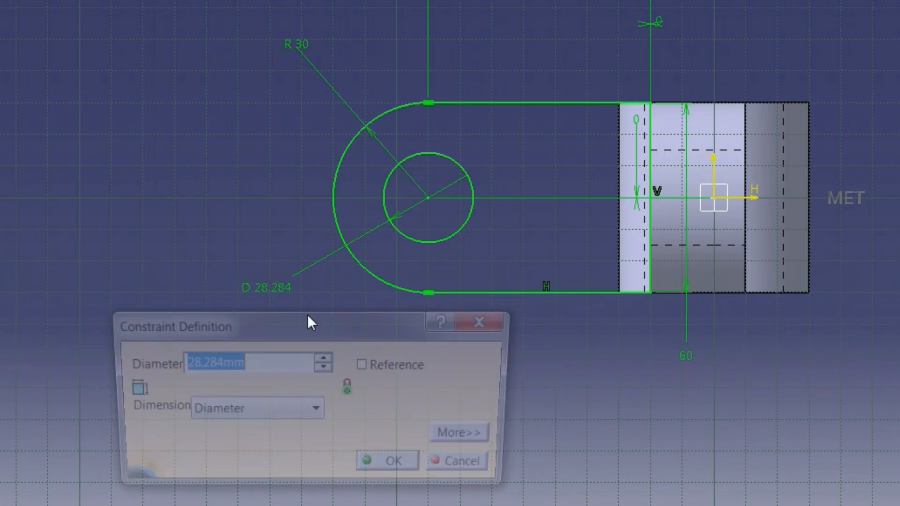
type("30")
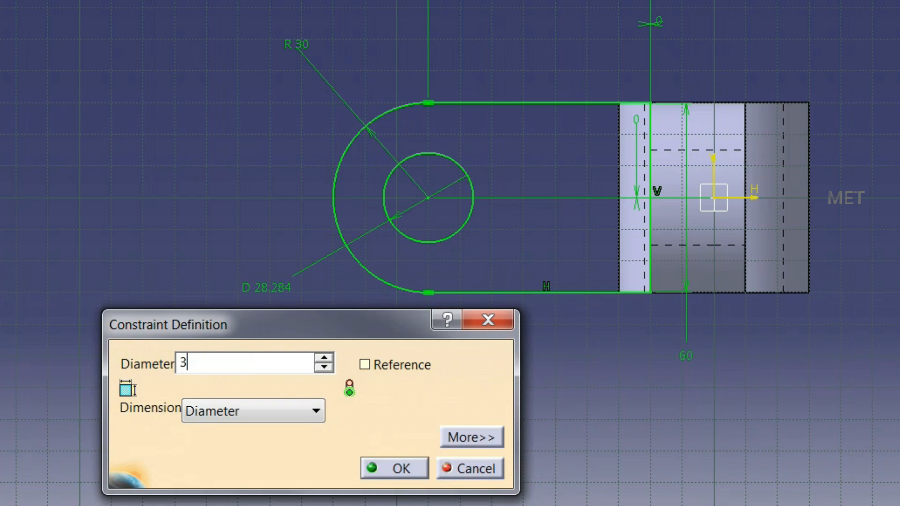
key("Return")
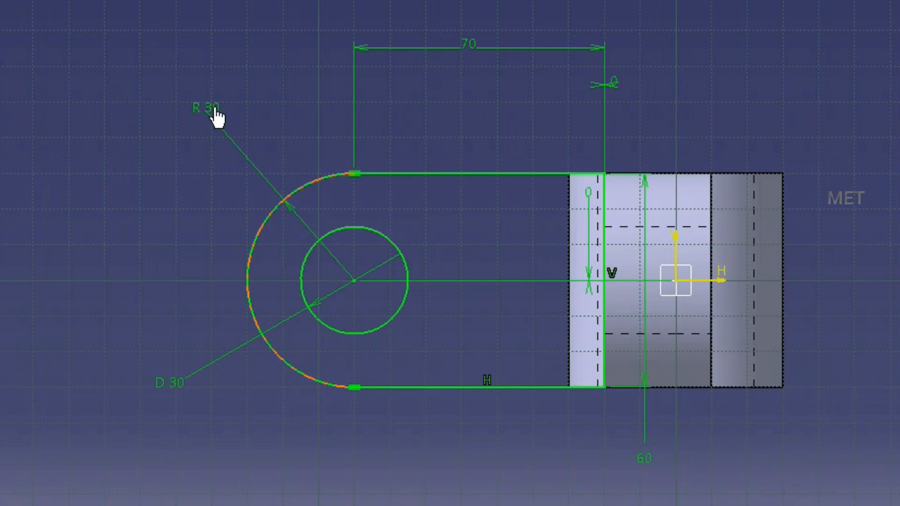
double_click(211, 109)
type("30mm")
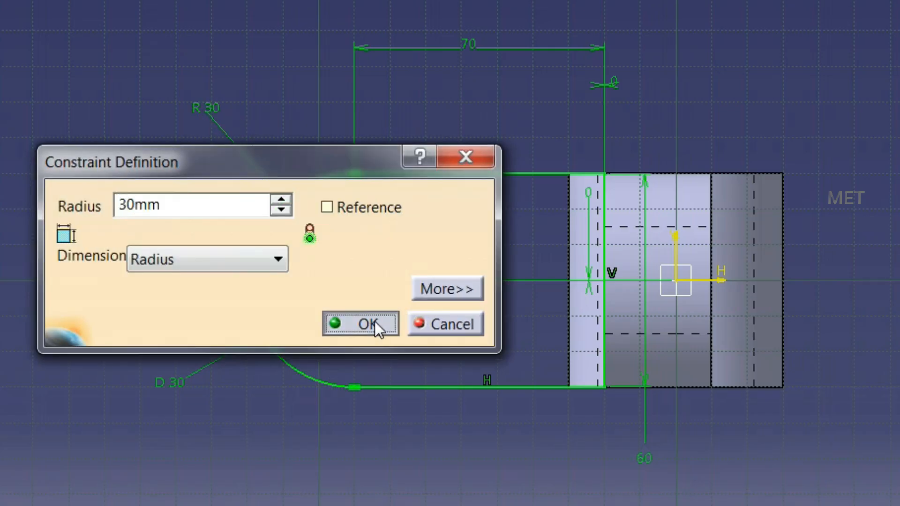
left_click(375, 322)
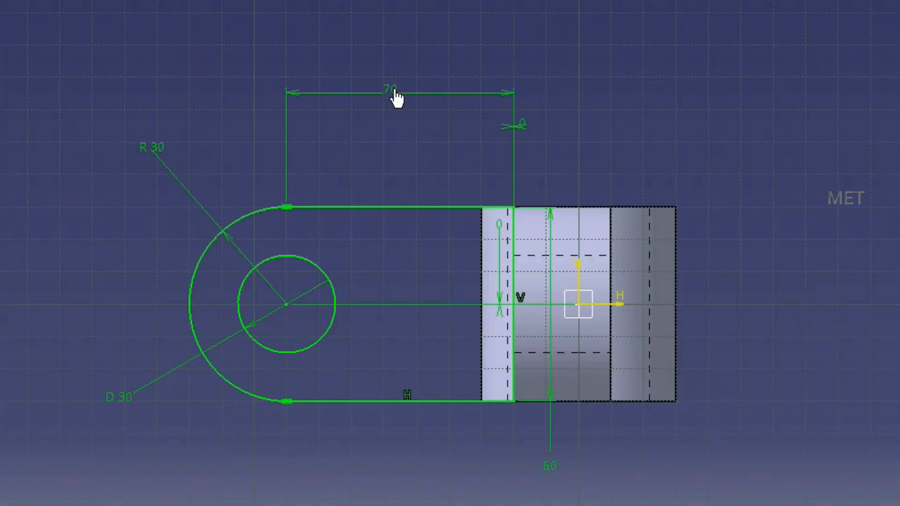
Set the length of the profile's upper straight line to 25 mm
double_click(344, 144)
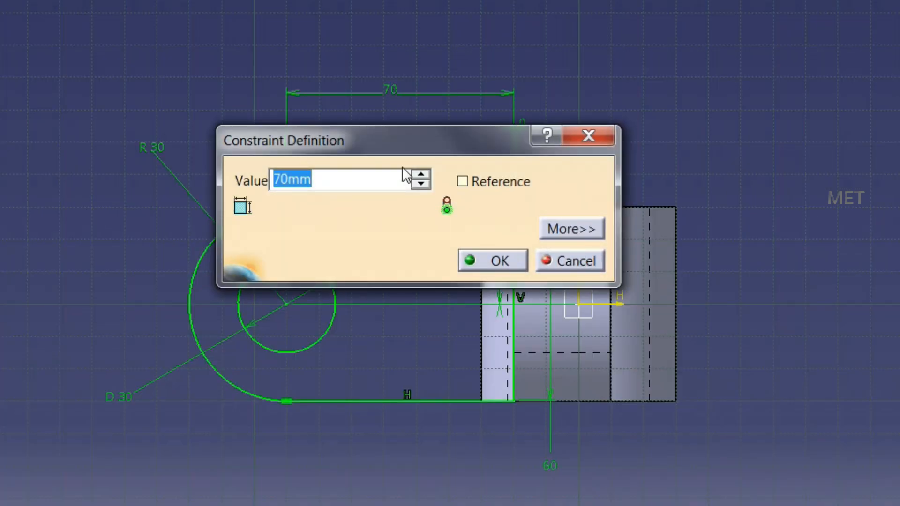
type("25")
left_click(500, 263)
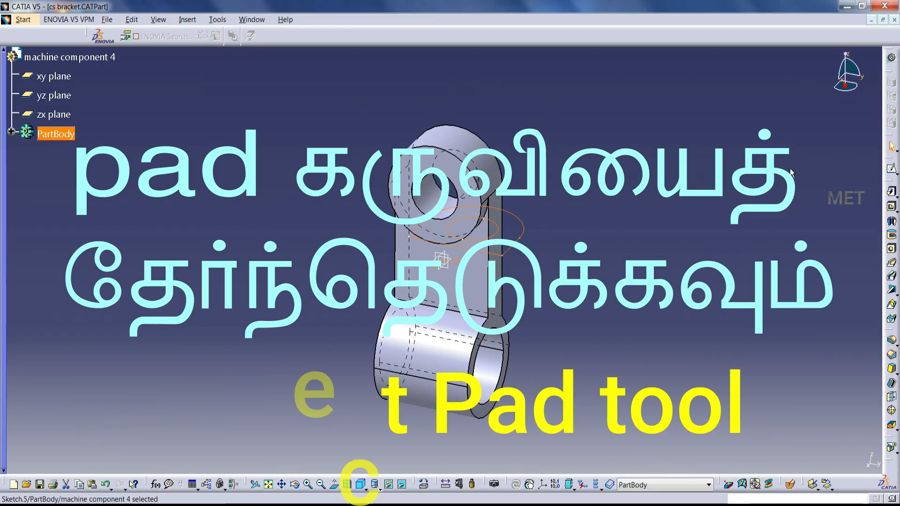
Pad the rounded side arm sketch with a length of 15 mm
left_click(187, 19)
mouse_move(239, 164)
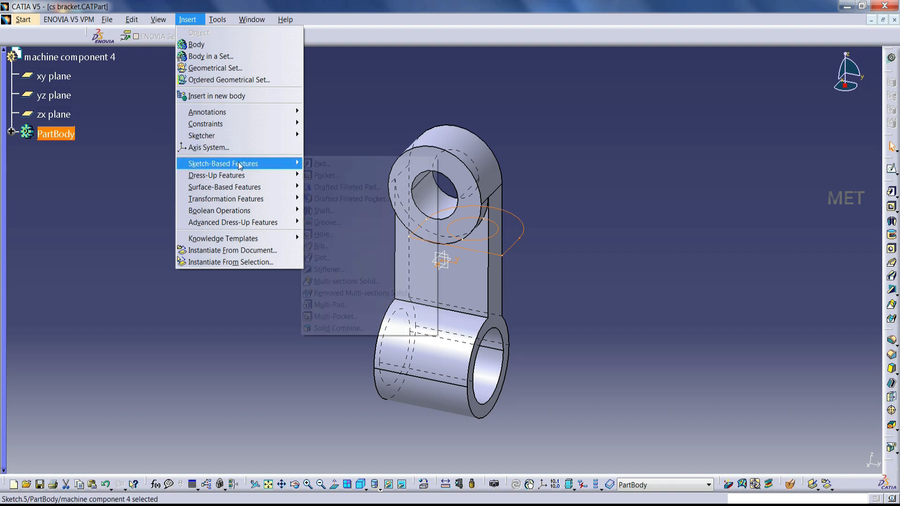
left_click(323, 164)
type("1")
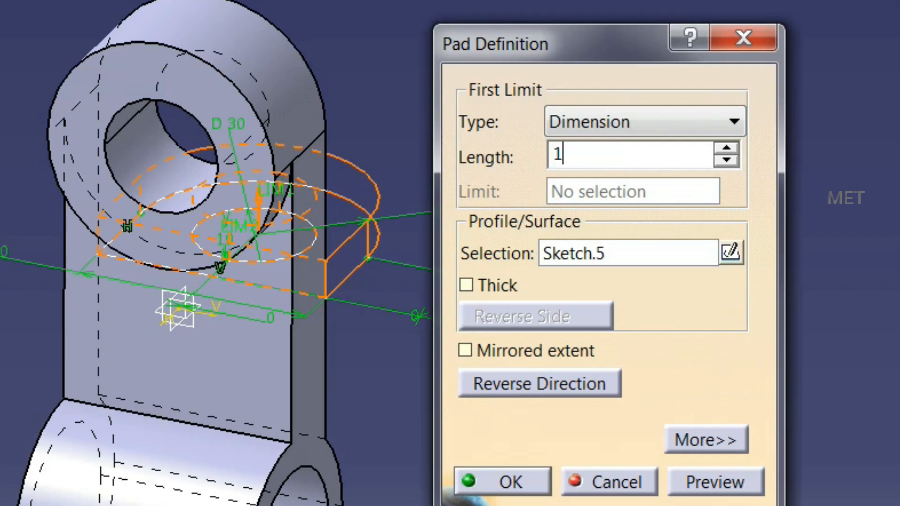
type("5")
left_click(502, 482)
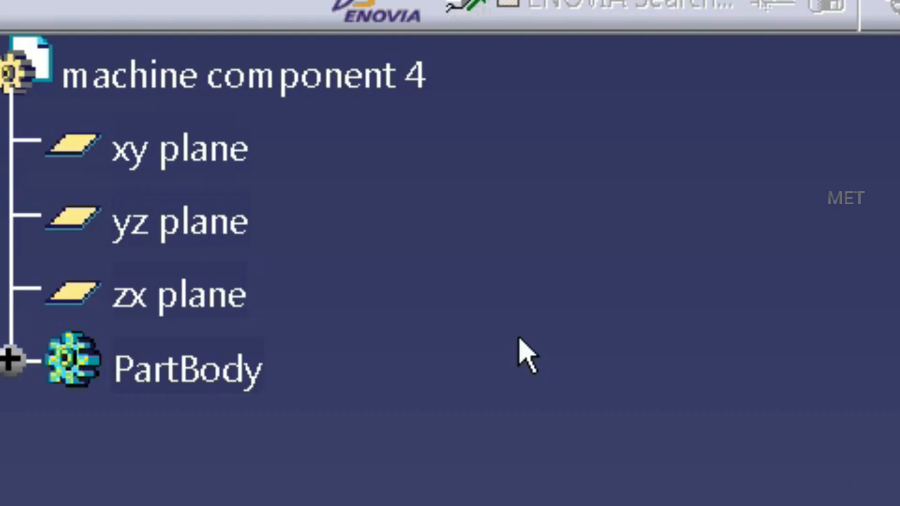
Start a sketch on the zx plane and project the boss's outer edge and the lower cylinder's outer surface into it
left_click(69, 116)
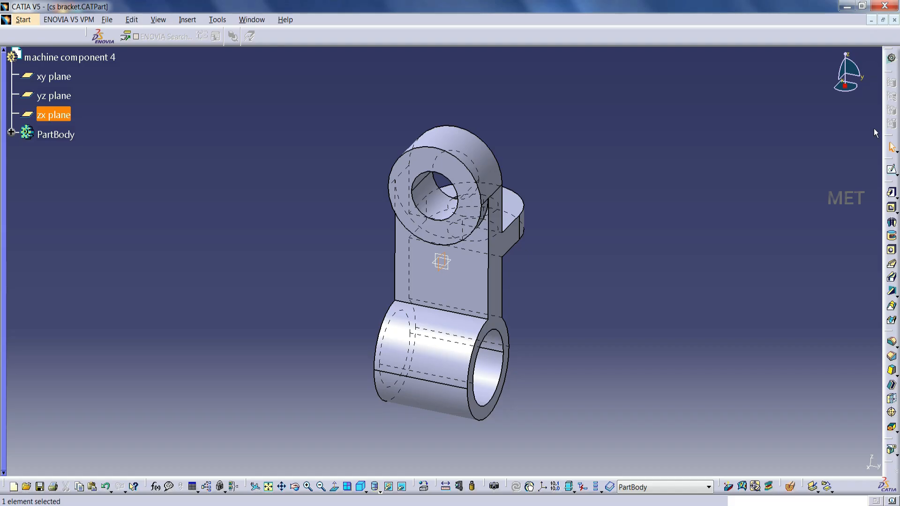
left_click(891, 169)
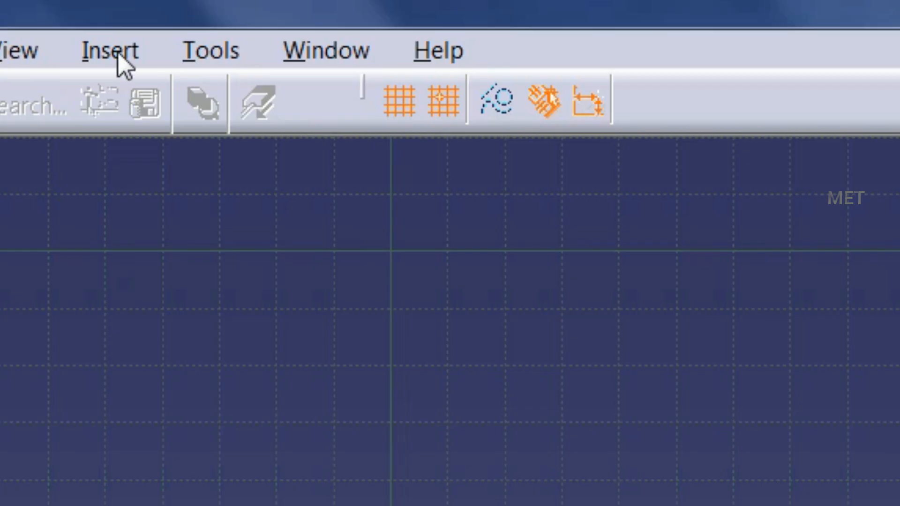
left_click(189, 21)
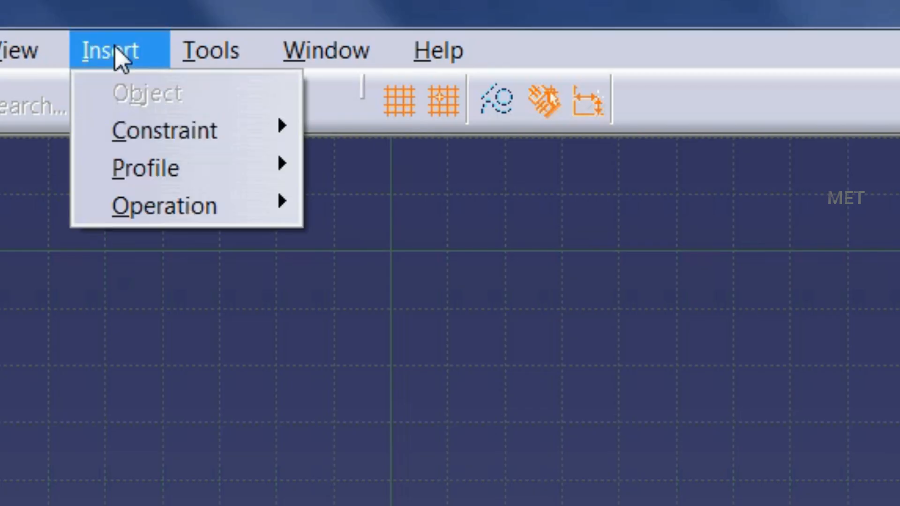
mouse_move(193, 215)
mouse_move(412, 361)
left_click(616, 355)
left_click(523, 422)
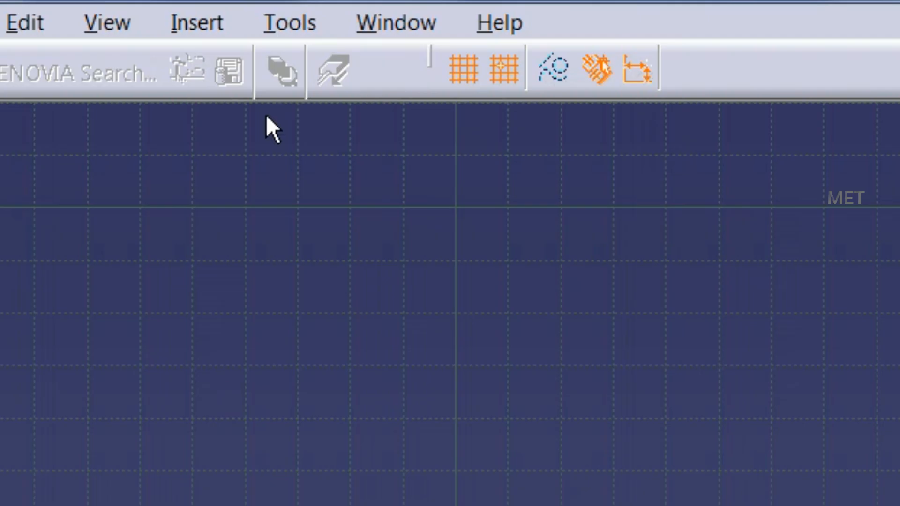
Draw a line from the lower end of the boss's projected edge to about H -80, V -80 mm
left_click(206, 14)
mouse_move(221, 125)
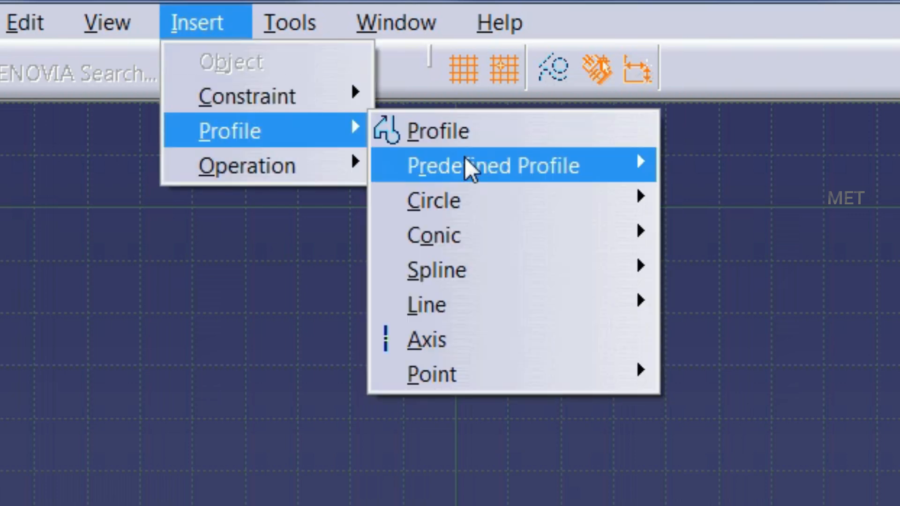
mouse_move(512, 303)
left_click(683, 303)
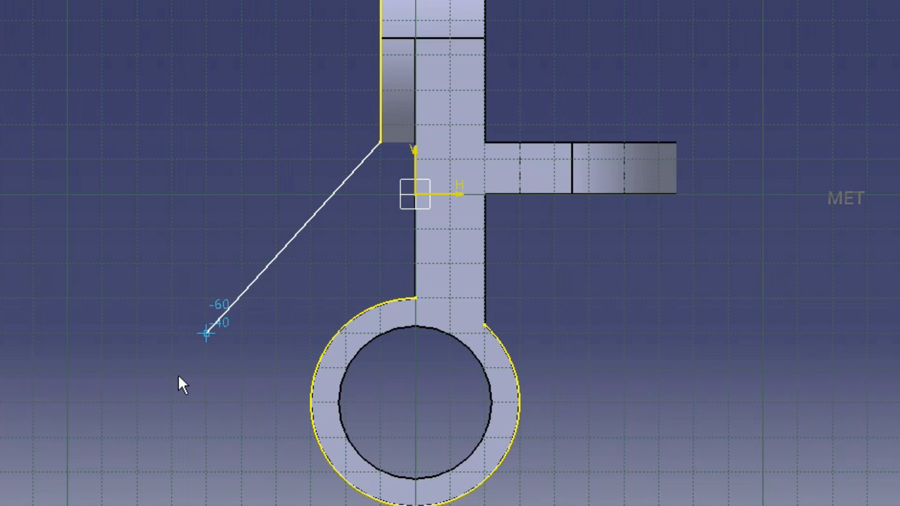
left_click(137, 473)
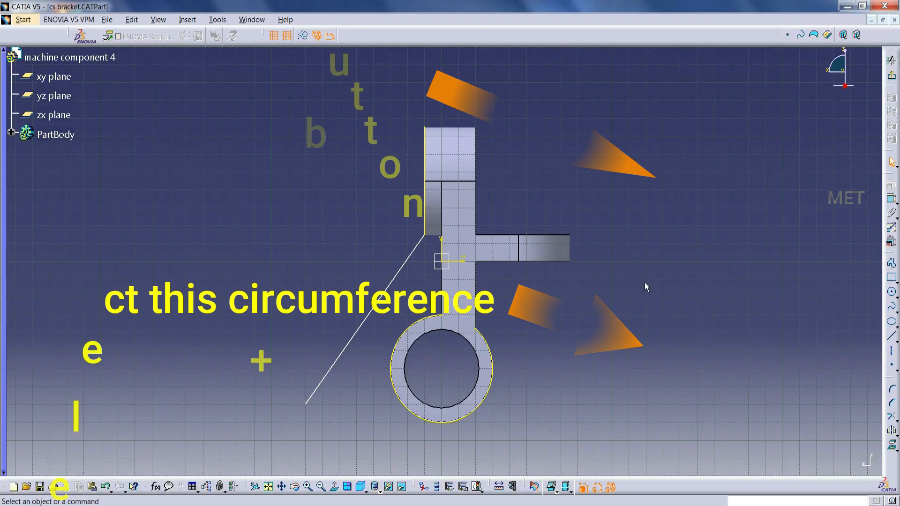
Constrain the slanted line to be tangent to the lower cylinder's projected outer circumference
left_click(575, 324)
left_click(343, 321)
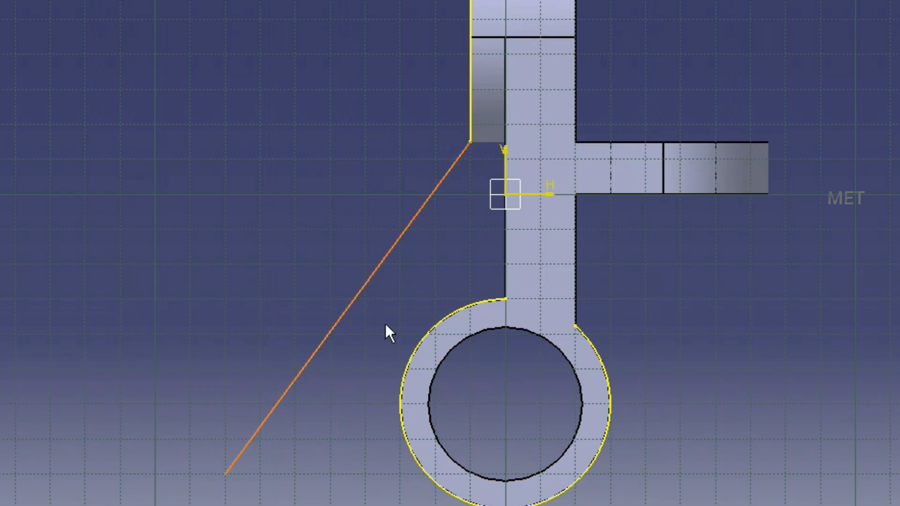
left_click(433, 334)
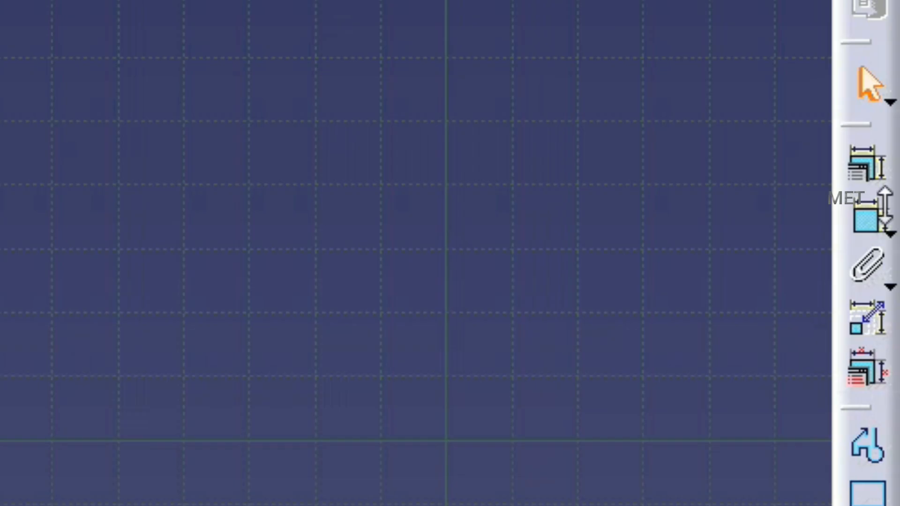
left_click(885, 171)
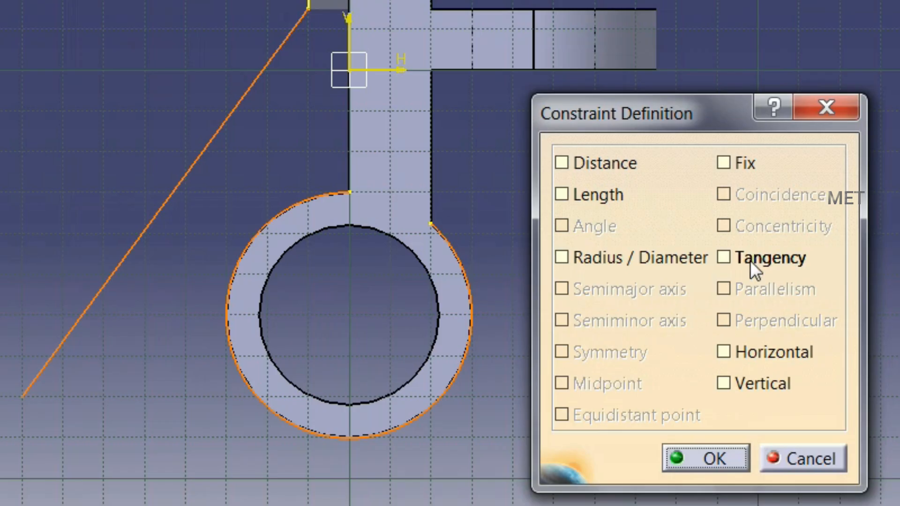
left_click(710, 457)
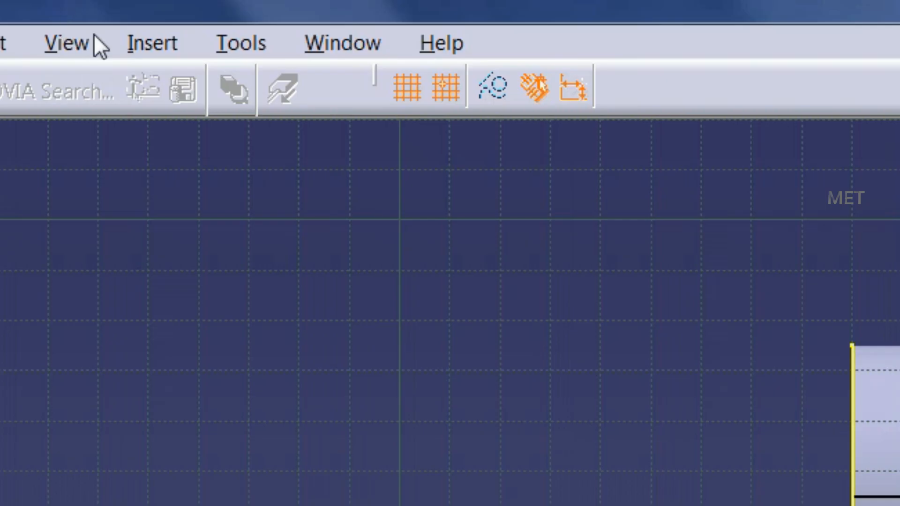
Quick-trim the sketch, keeping the slanted line from the boss's corner to its tangent point on the cylinder
left_click(135, 43)
mouse_move(258, 176)
mouse_move(423, 248)
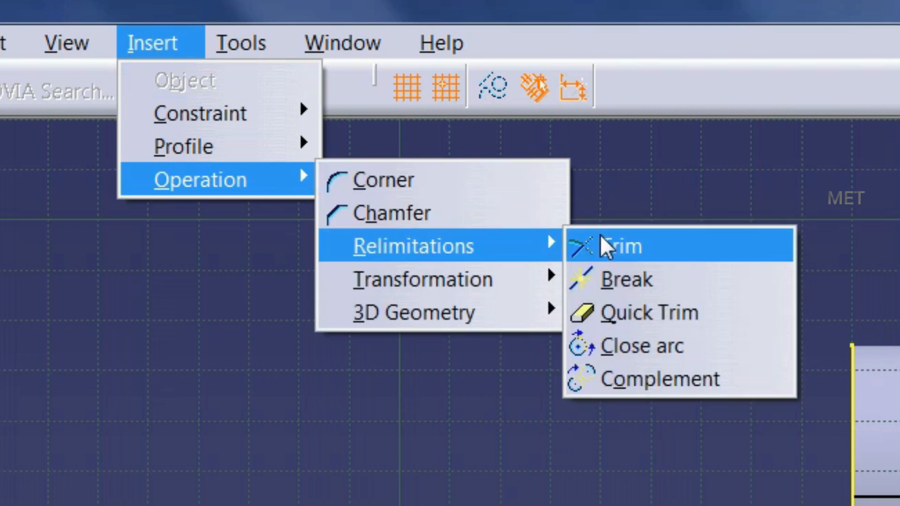
left_click(627, 313)
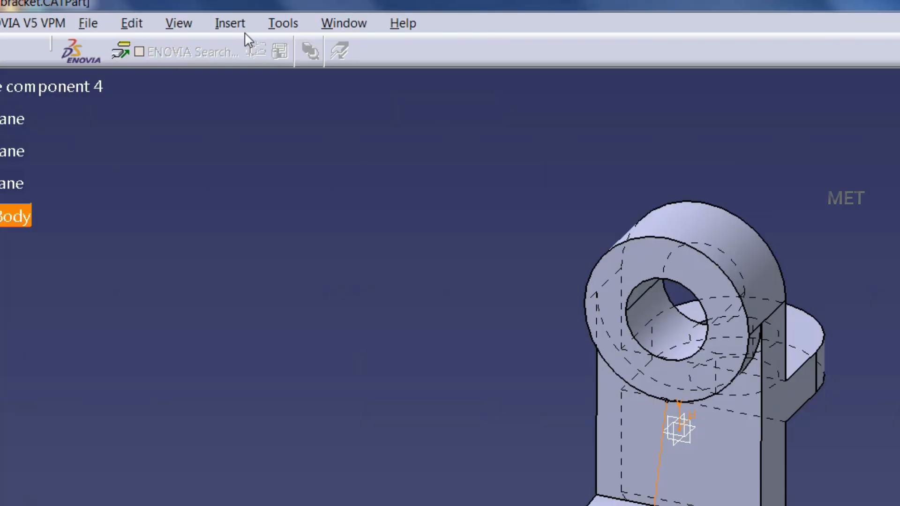
Create a stiffener from the slanted line sketch, from side, with a thickness of 12 mm
left_click(189, 20)
mouse_move(393, 266)
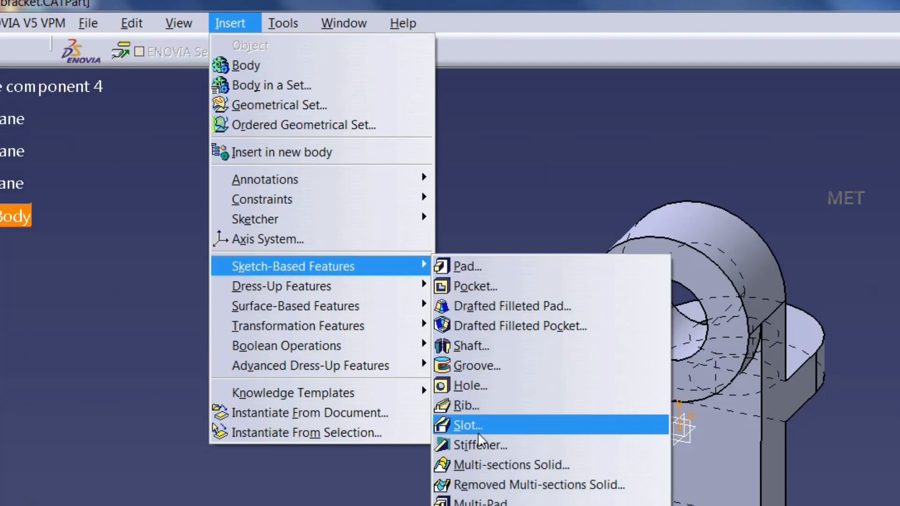
left_click(476, 446)
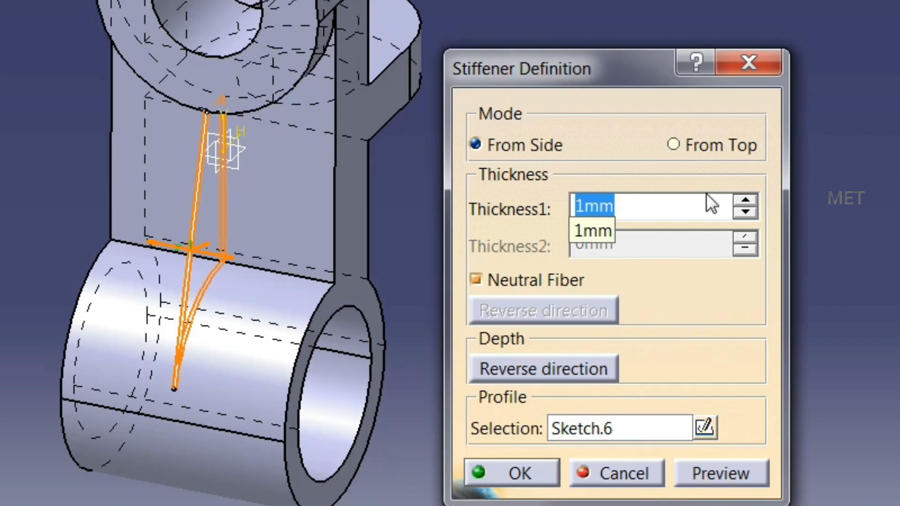
type("12")
left_click(518, 473)
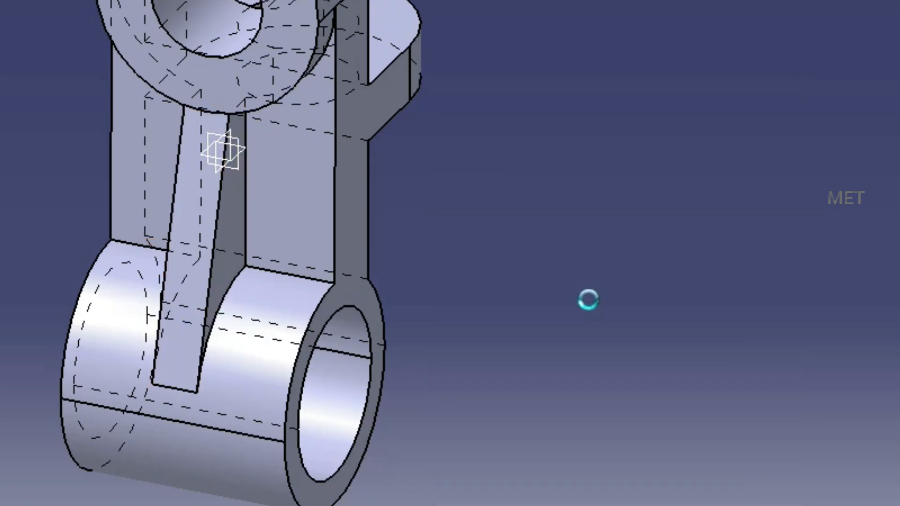